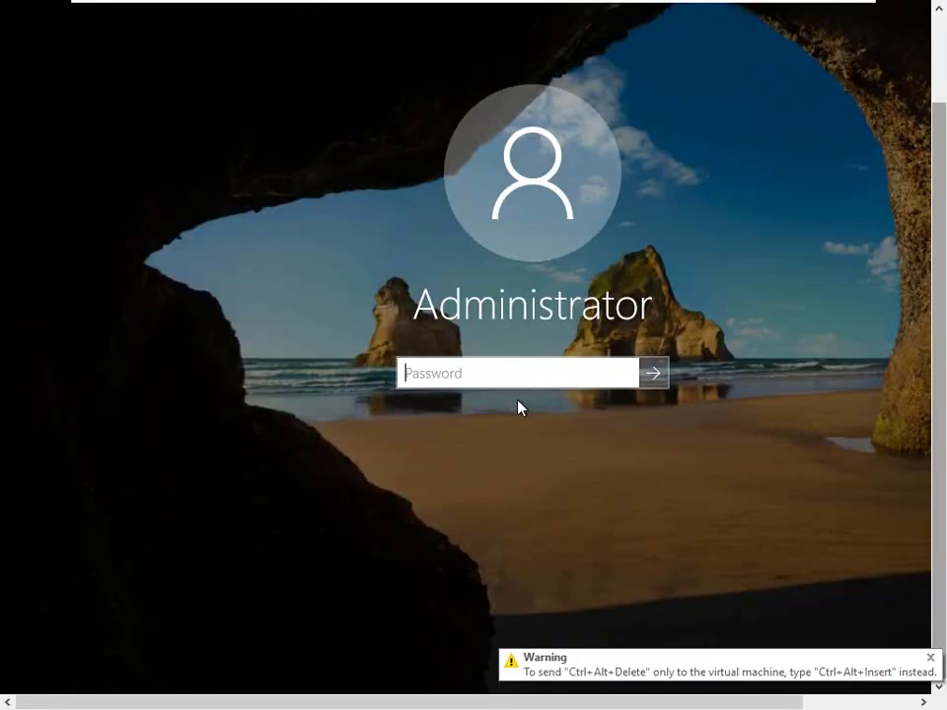
Sign in to the Administrator account with its password.
left_click(426, 387)
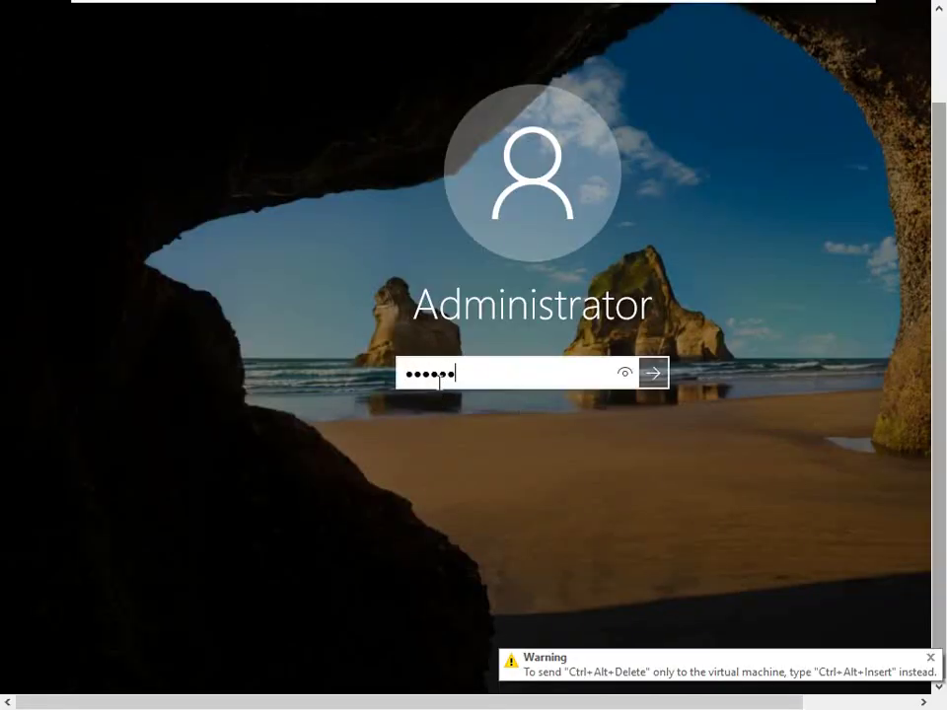
type("••••••••••")
key("Return")
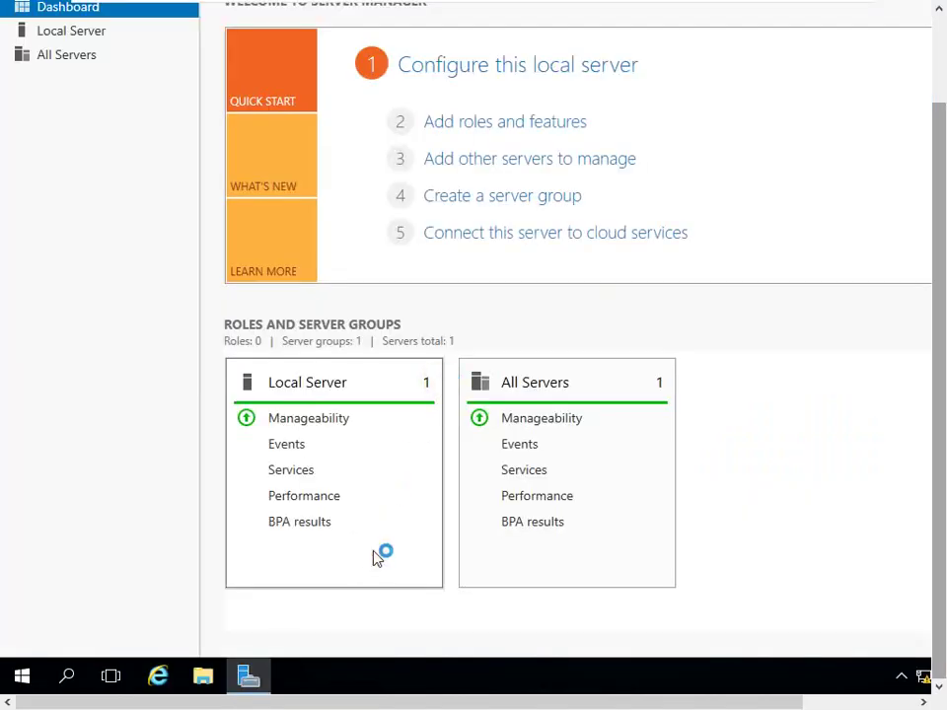
Close the Server Manager window that opened at sign-in.
left_click_drag(935, 119, 932, 34)
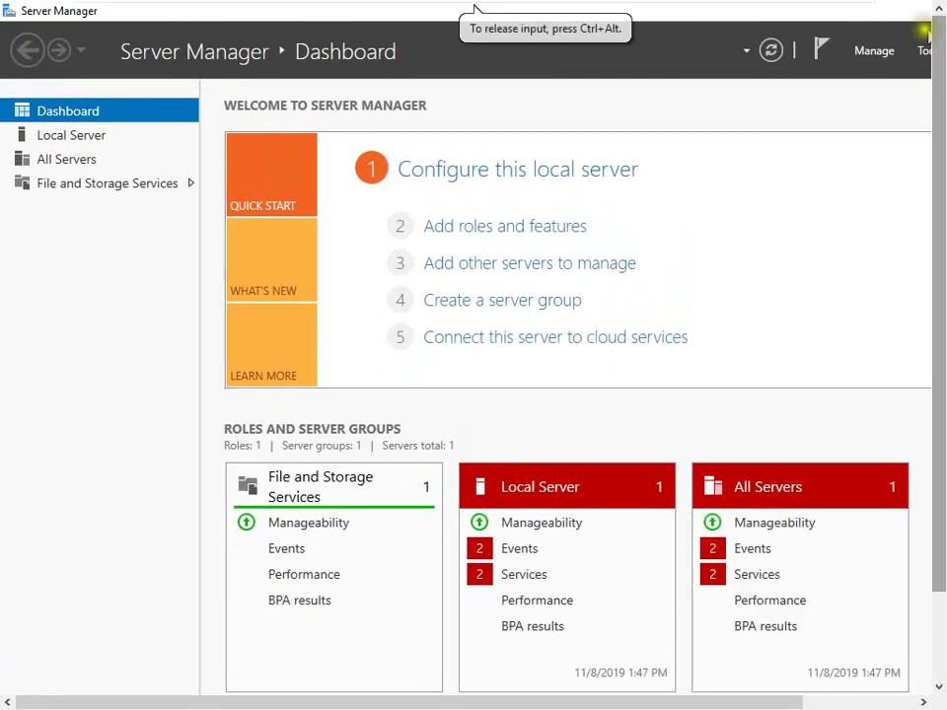
left_click_drag(680, 703, 795, 701)
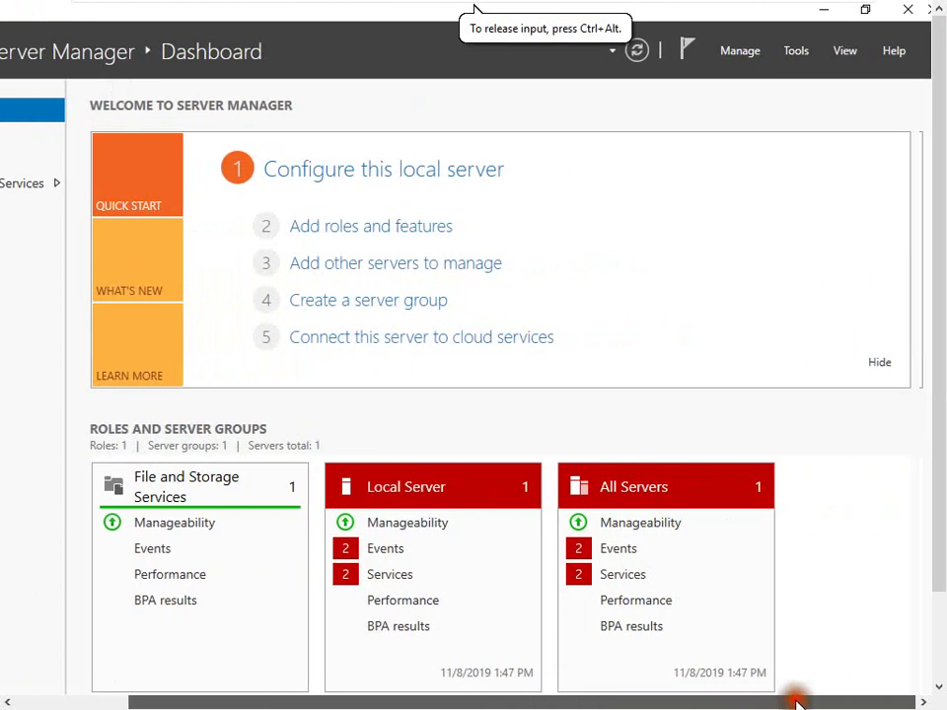
left_click(907, 11)
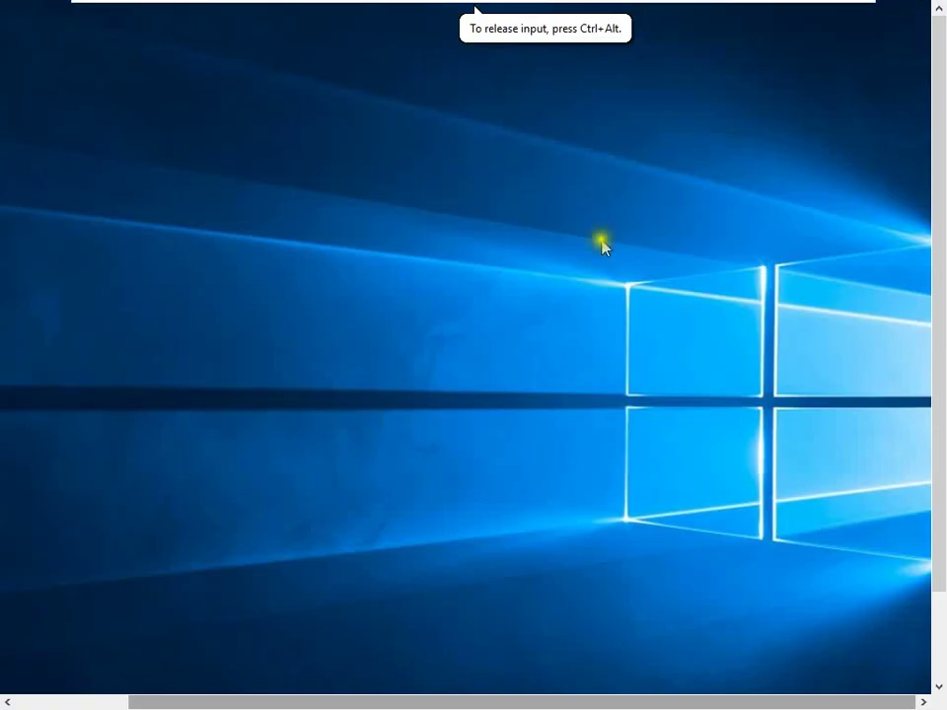
left_click_drag(476, 704, 363, 704)
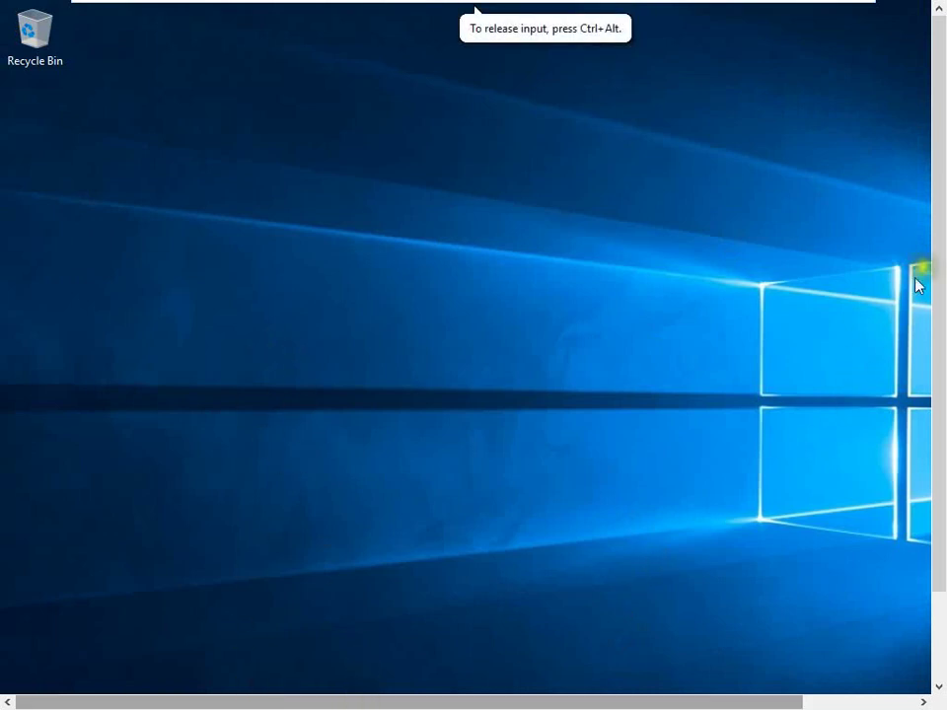
left_click_drag(939, 252, 943, 365)
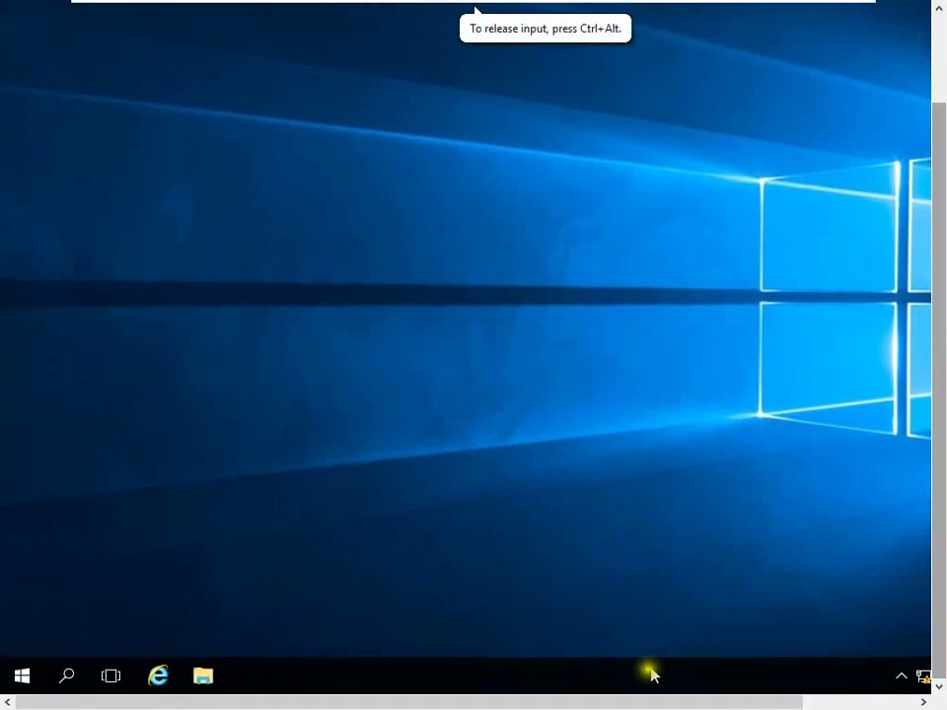
left_click_drag(623, 702, 373, 704)
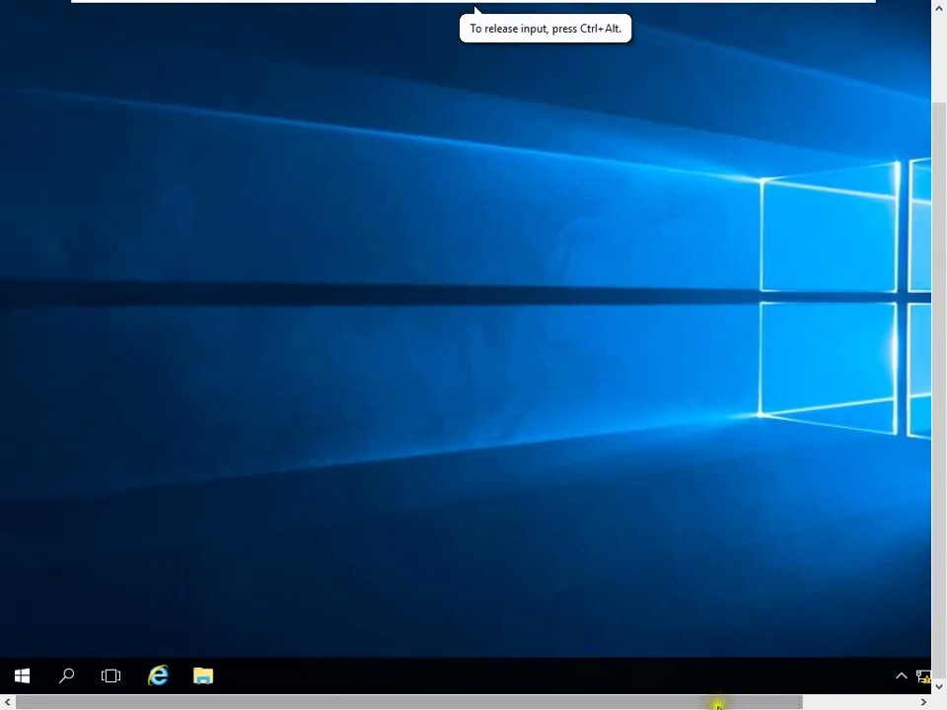
left_click_drag(718, 706, 923, 700)
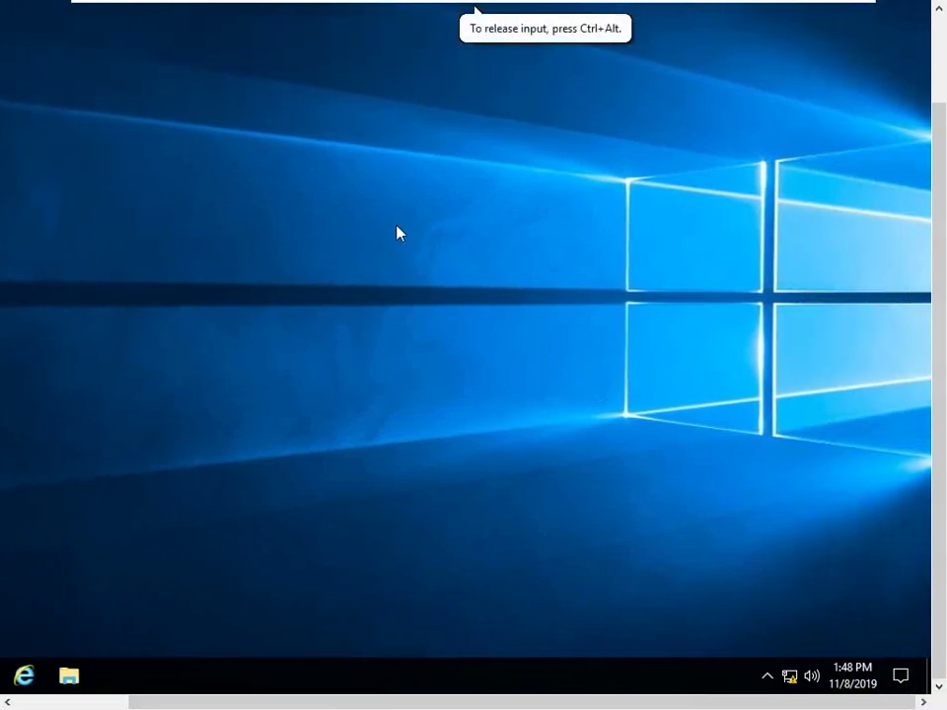
Set the display resolution to 1024 × 768 in the advanced display settings, keep the change and close Settings.
right_click(296, 182)
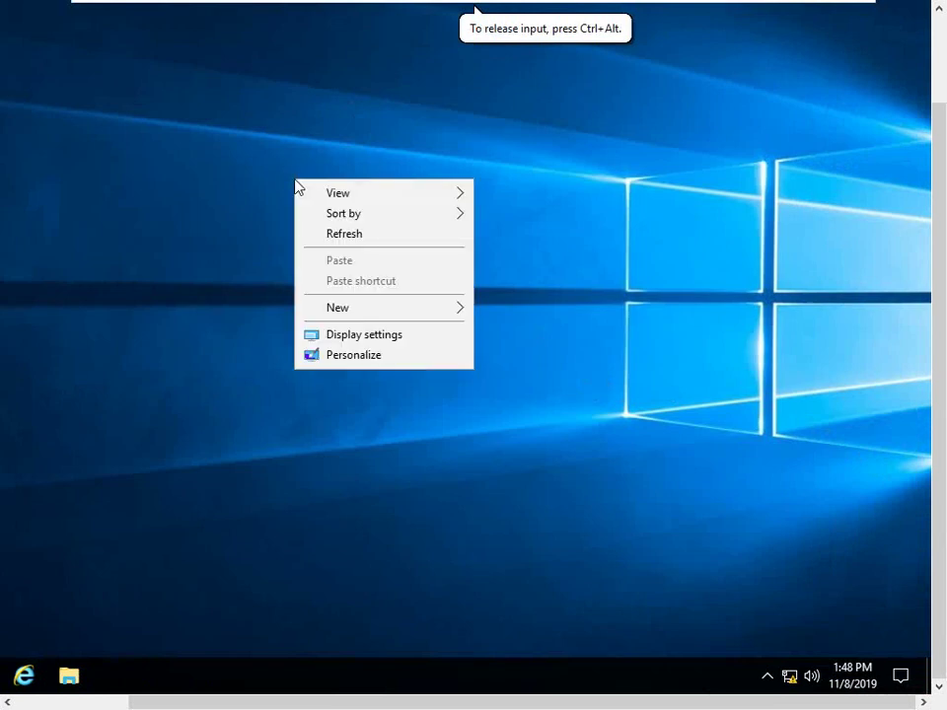
left_click(350, 341)
left_click(268, 469)
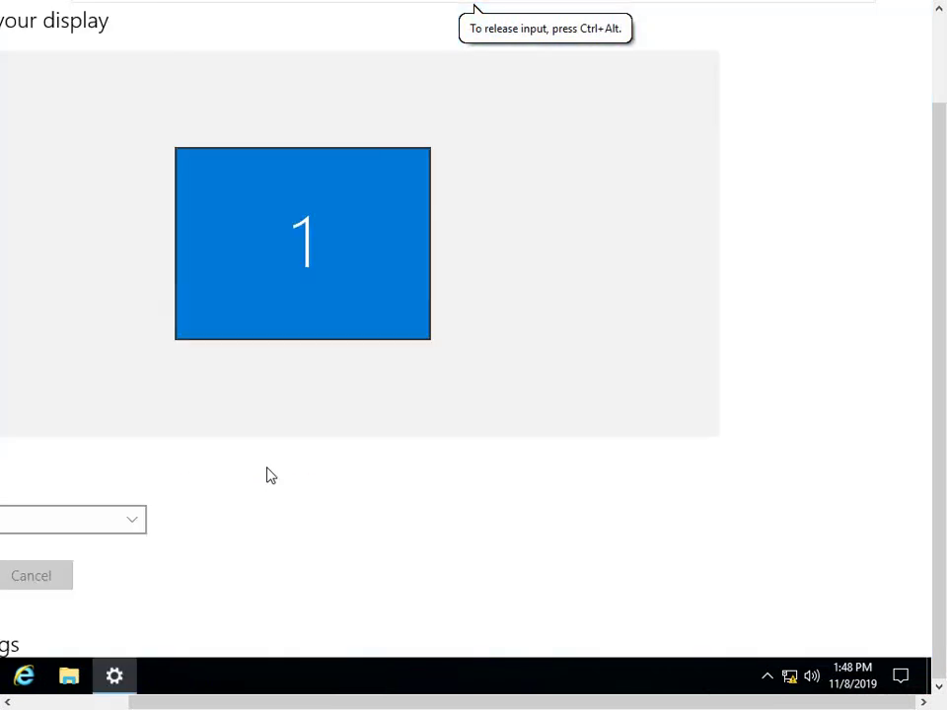
scroll(251, 477, "down", 2)
left_click_drag(211, 703, 46, 704)
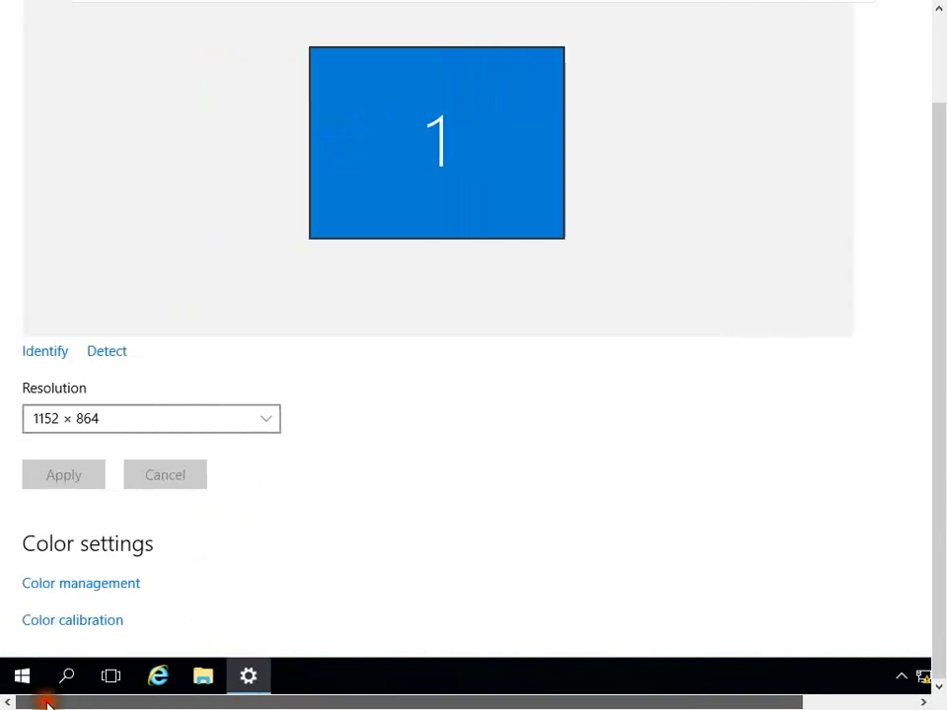
left_click(265, 422)
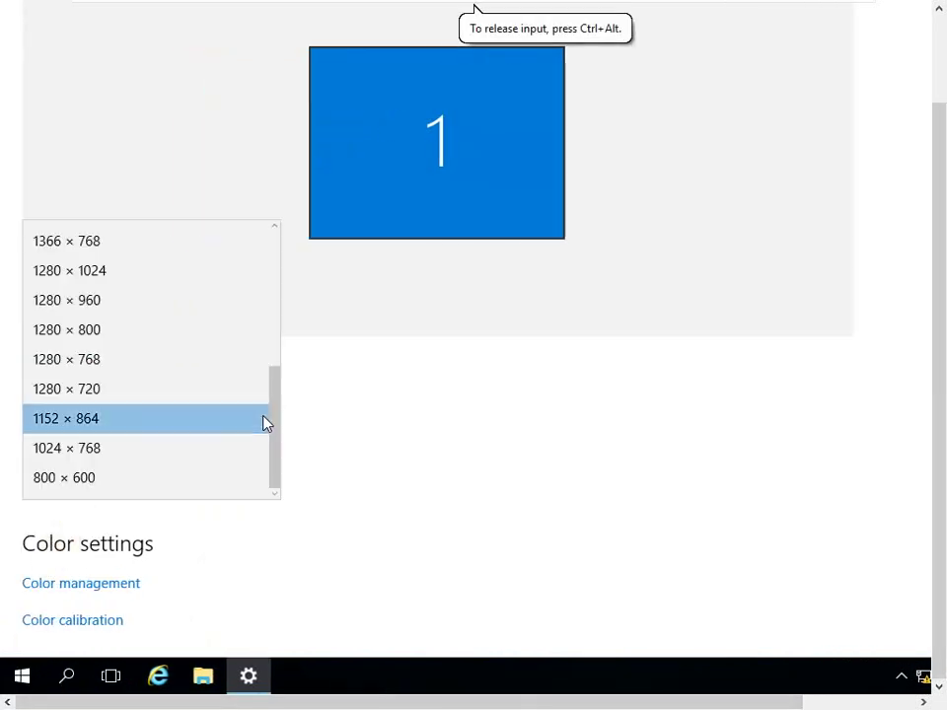
left_click(81, 457)
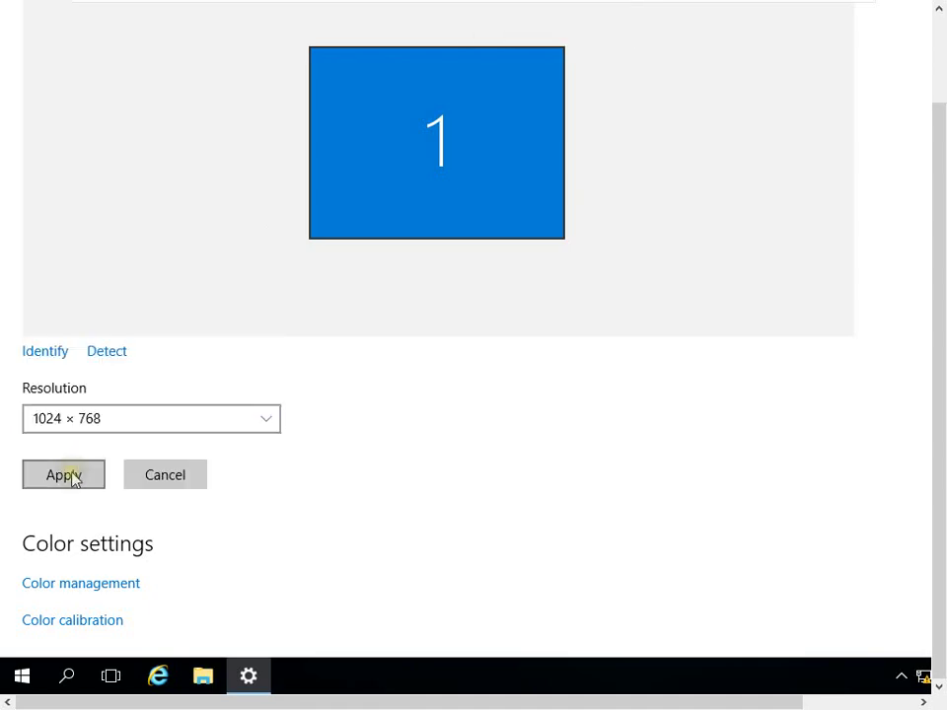
left_click(69, 475)
left_click(607, 387)
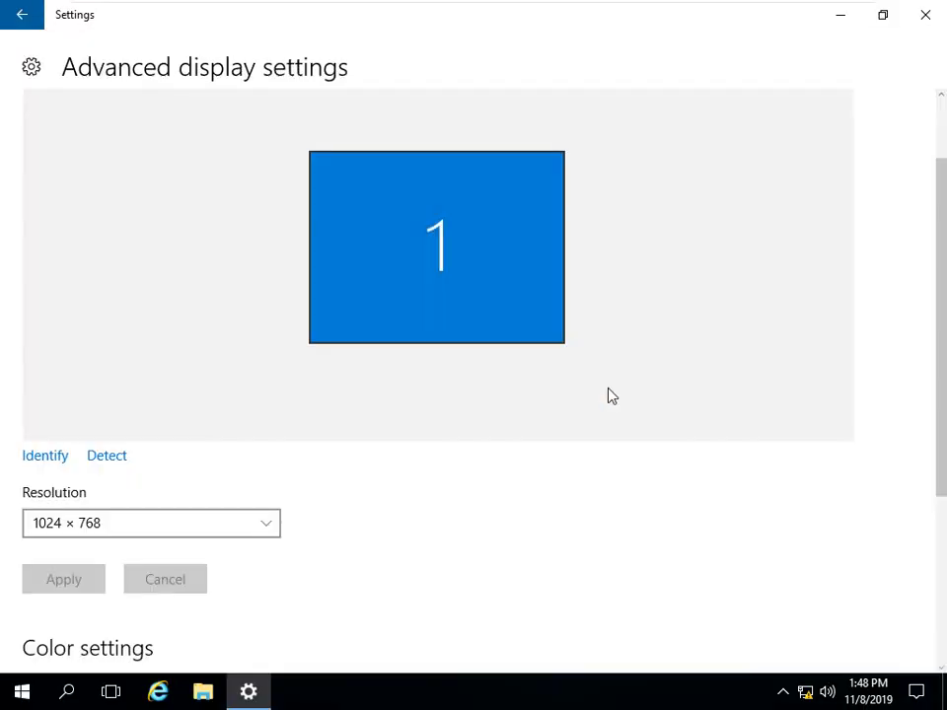
left_click(925, 14)
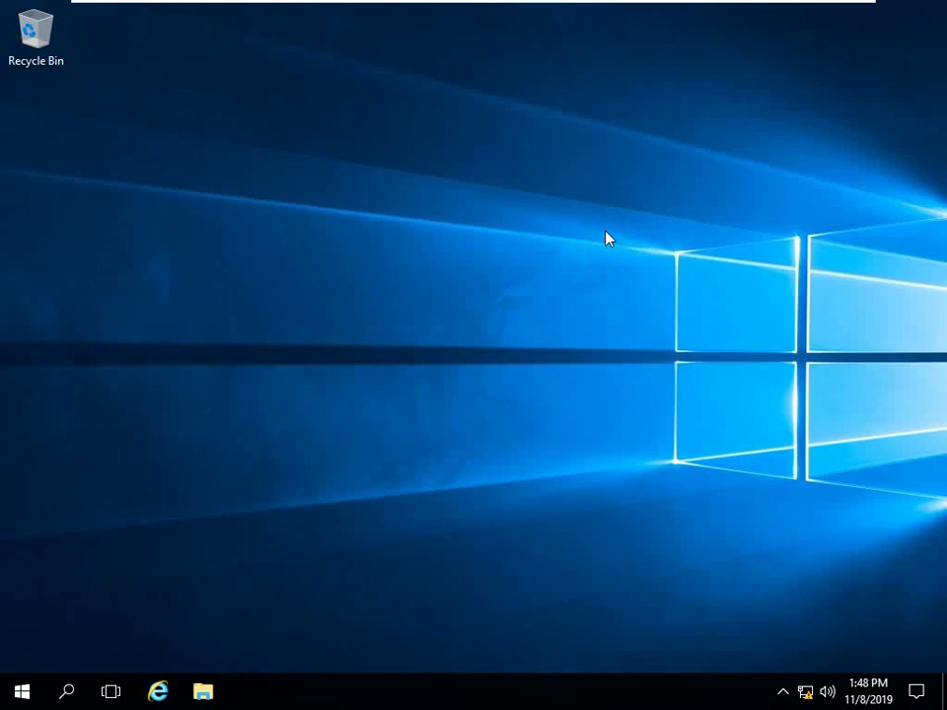
Open Server Manager and pin it to the taskbar.
left_click(21, 690)
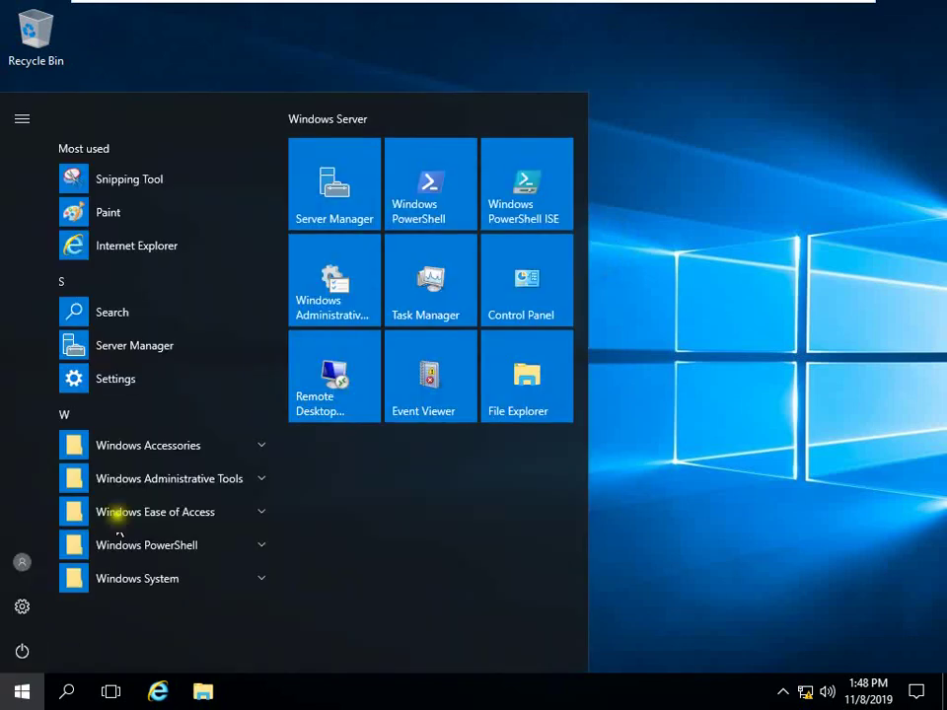
left_click(345, 184)
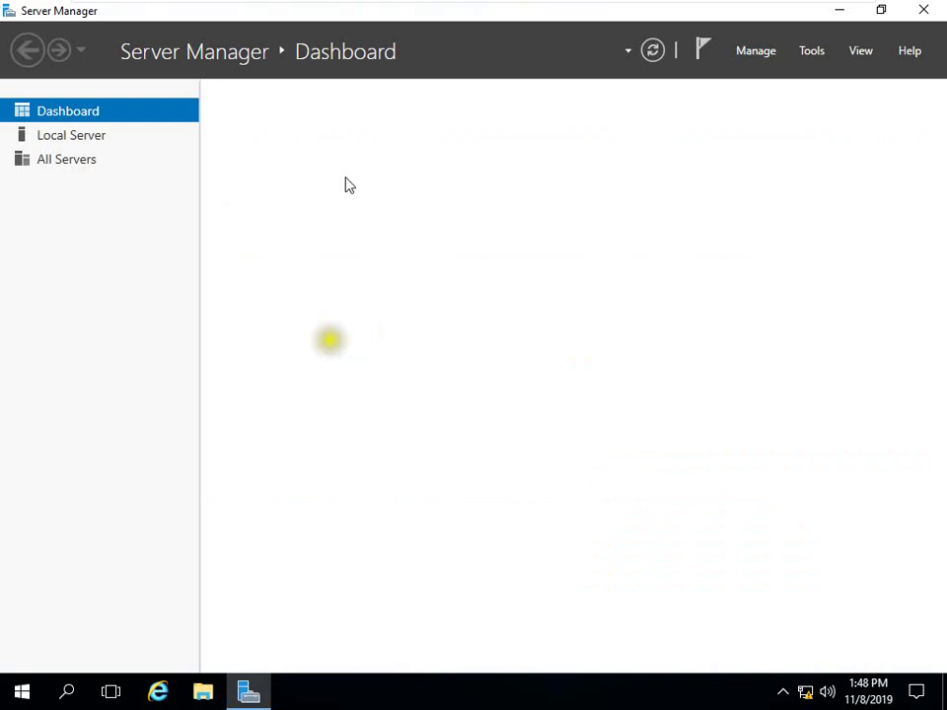
right_click(235, 679)
left_click(211, 624)
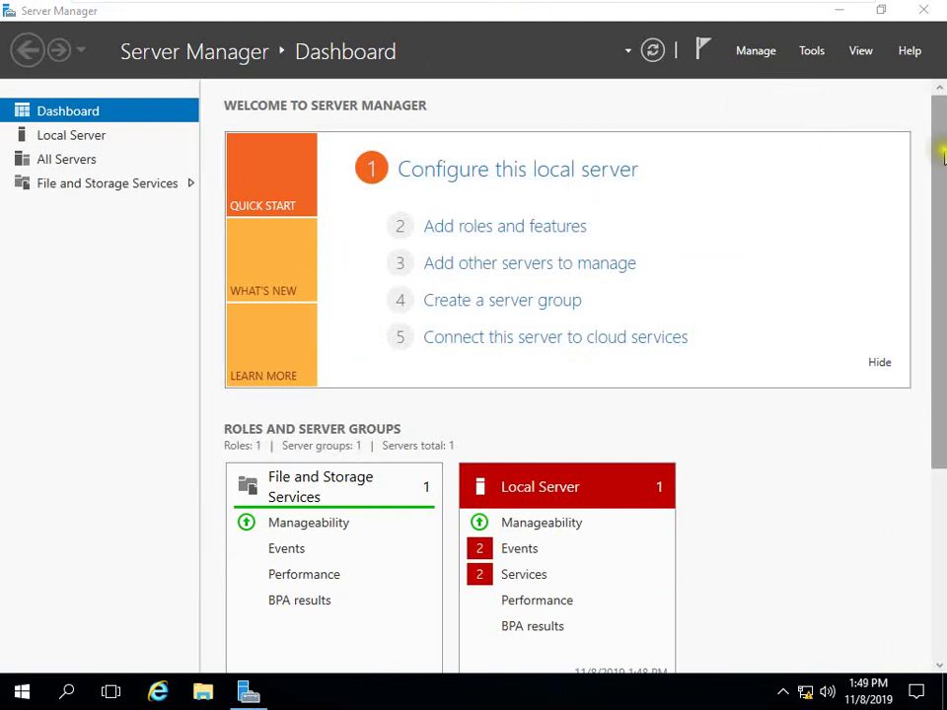
Review the dashboard, the Local Server properties and the All Servers list in Server Manager.
left_click_drag(938, 152, 923, 131)
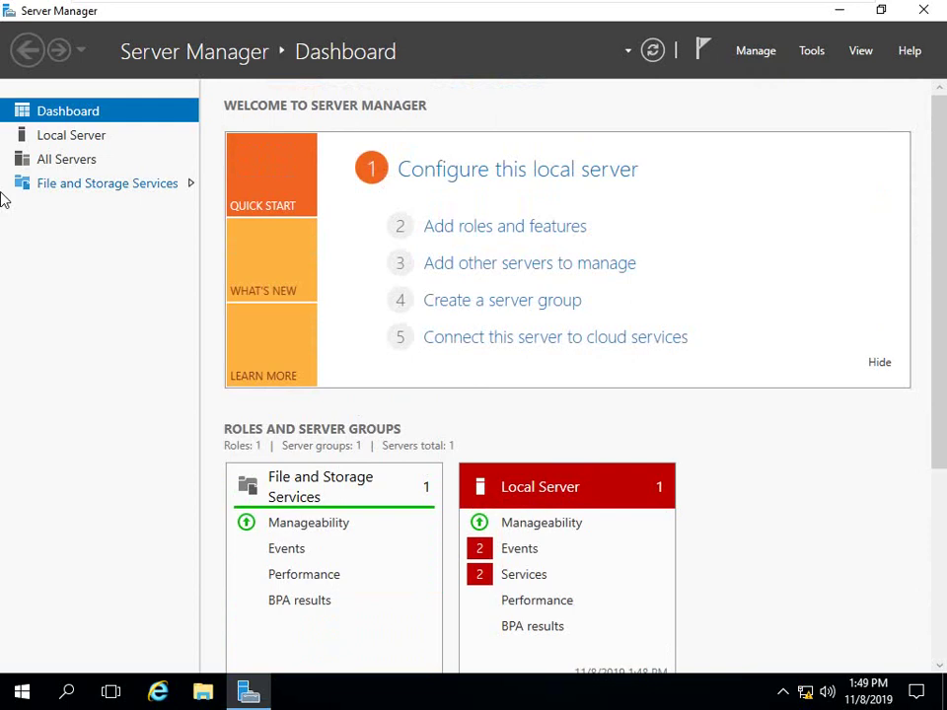
left_click(71, 138)
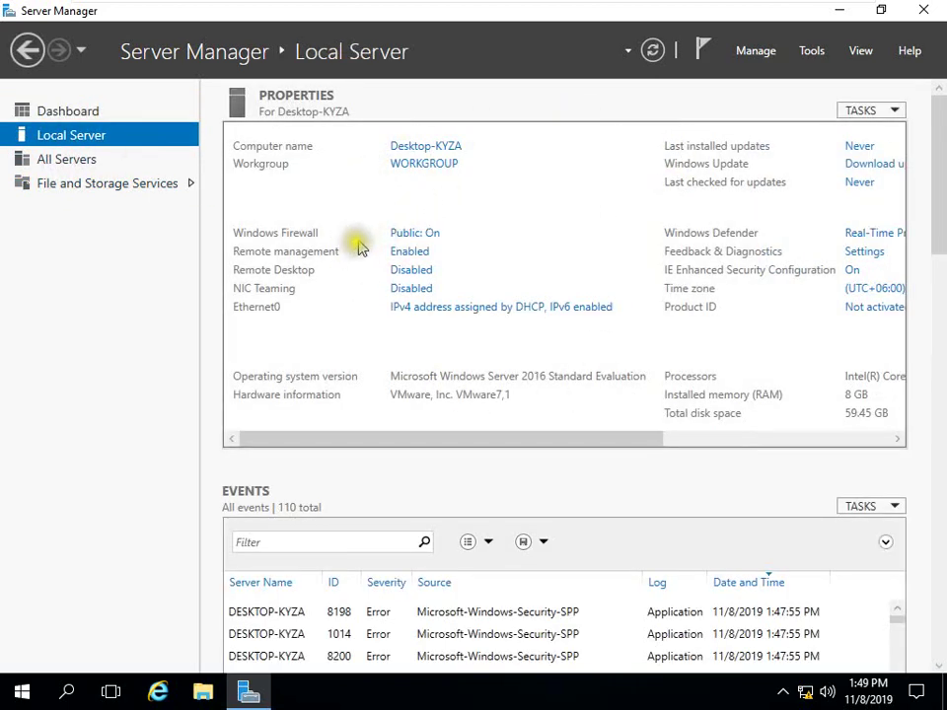
left_click(59, 163)
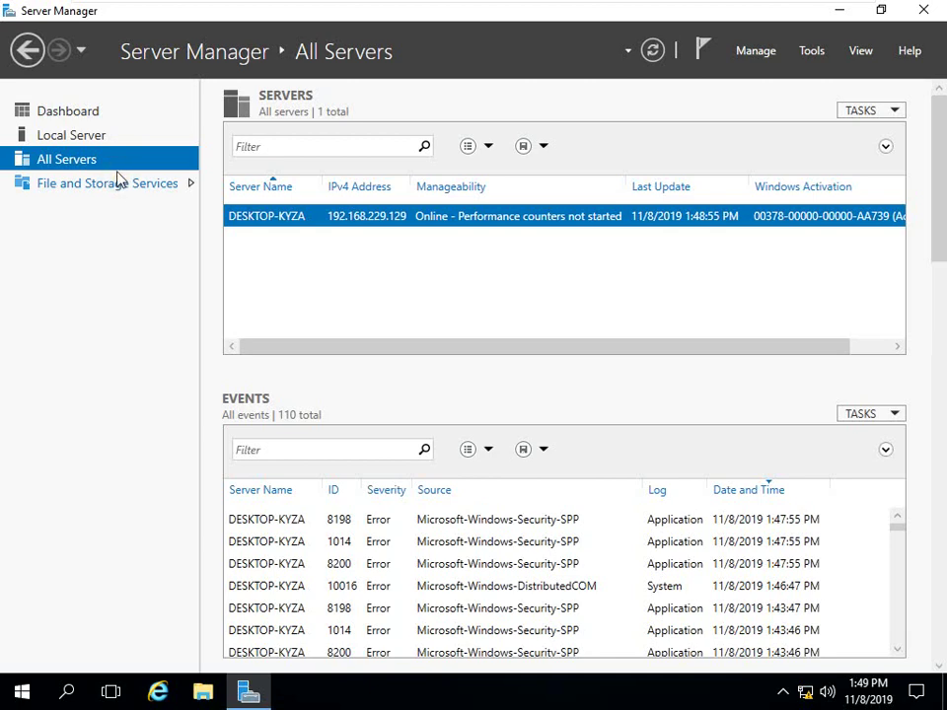
left_click(87, 144)
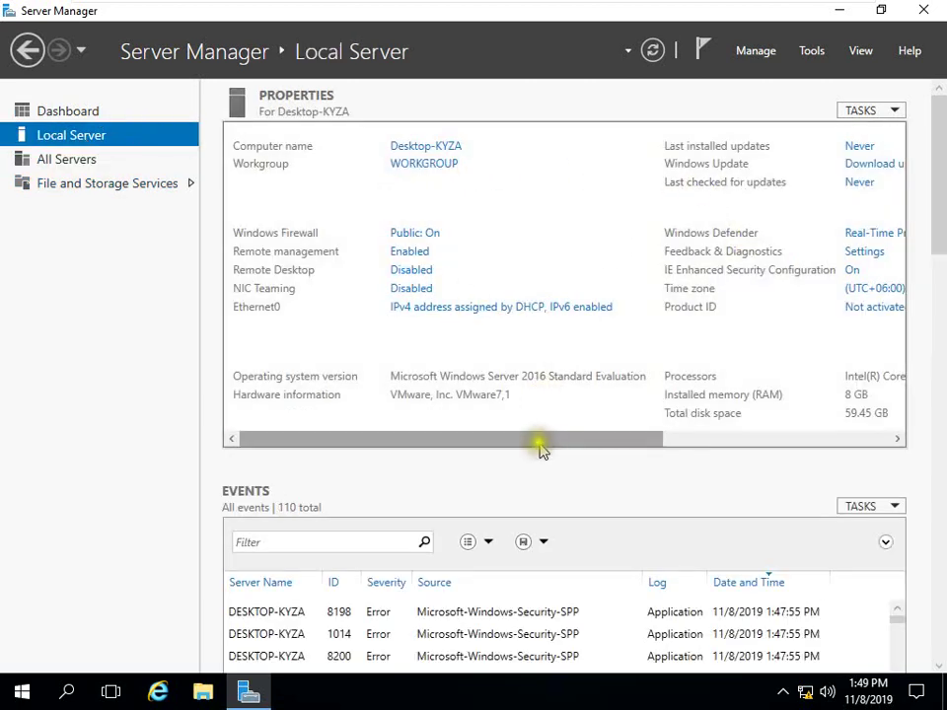
left_click_drag(534, 445, 490, 476)
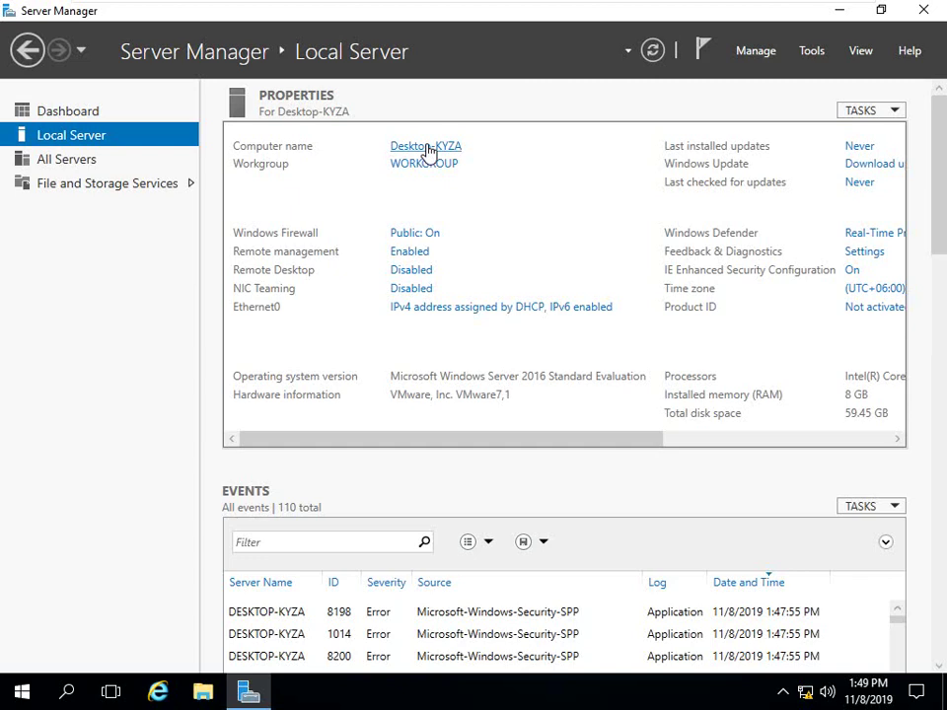
Turn off Windows Firewall for both private and public networks and refresh the Local Server properties.
left_click(414, 235)
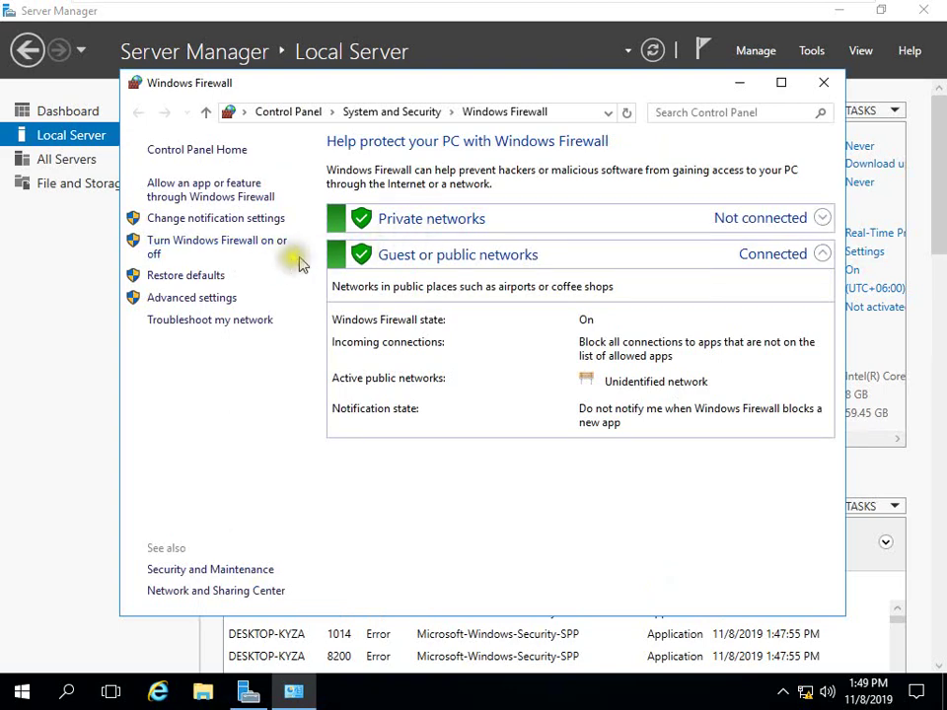
left_click(253, 247)
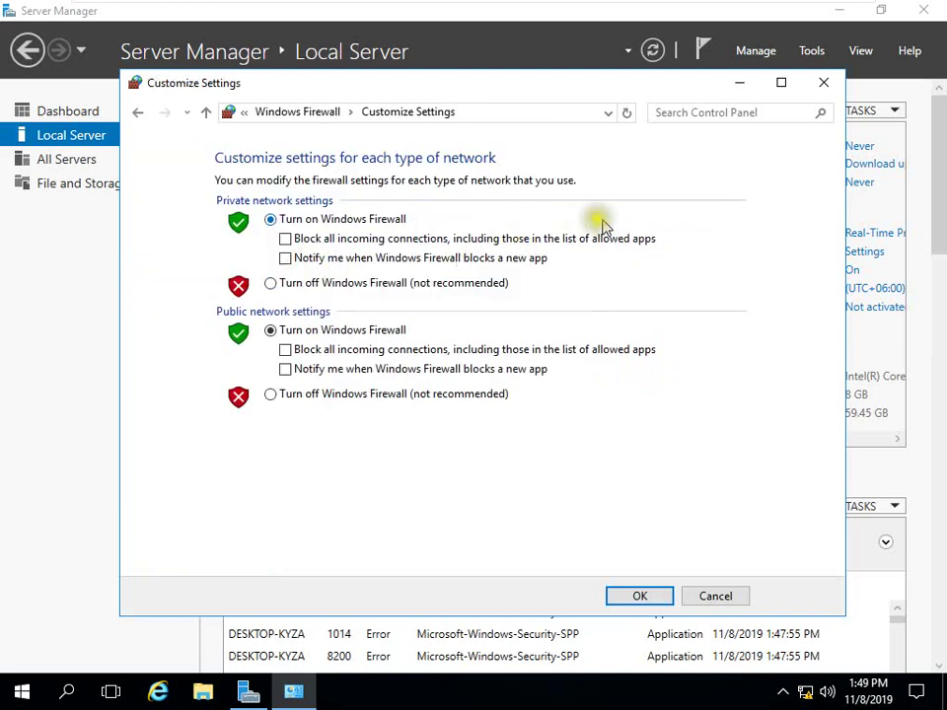
left_click(138, 113)
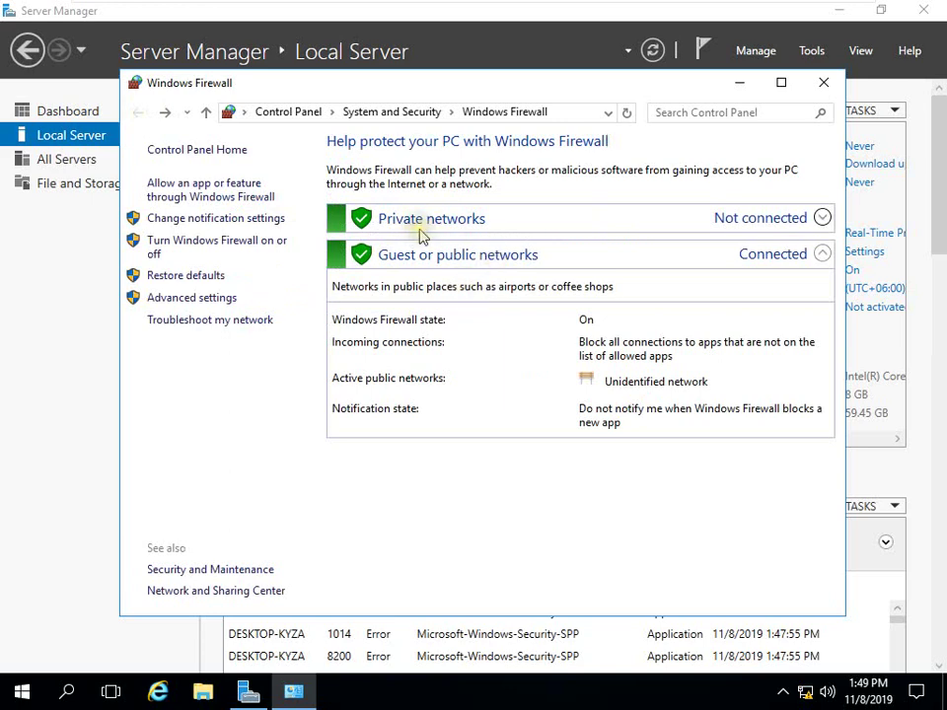
left_click(246, 254)
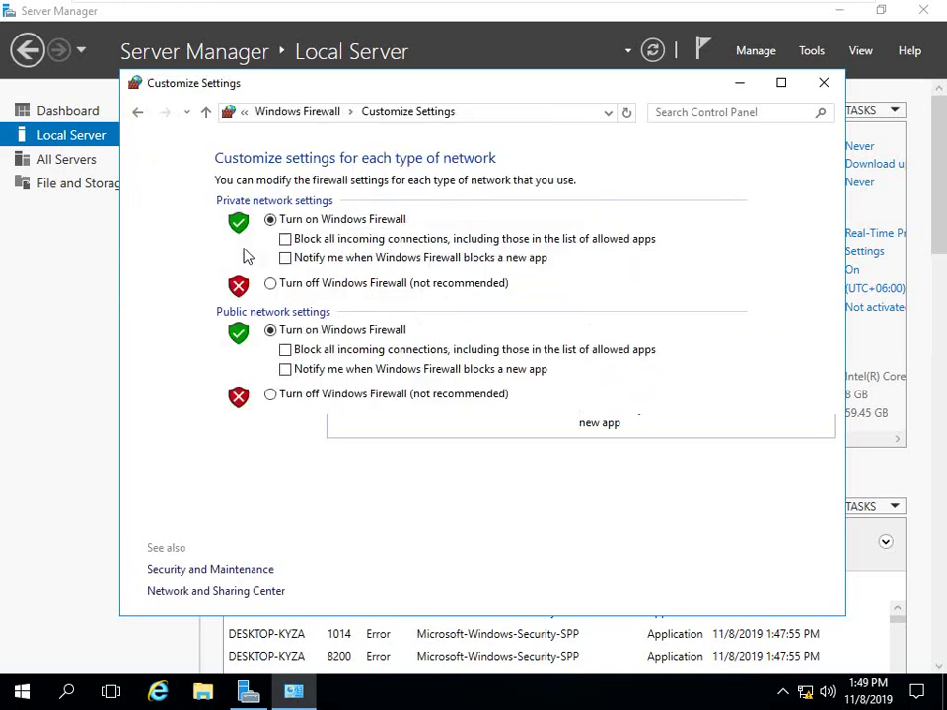
left_click(349, 283)
left_click(359, 395)
left_click(669, 599)
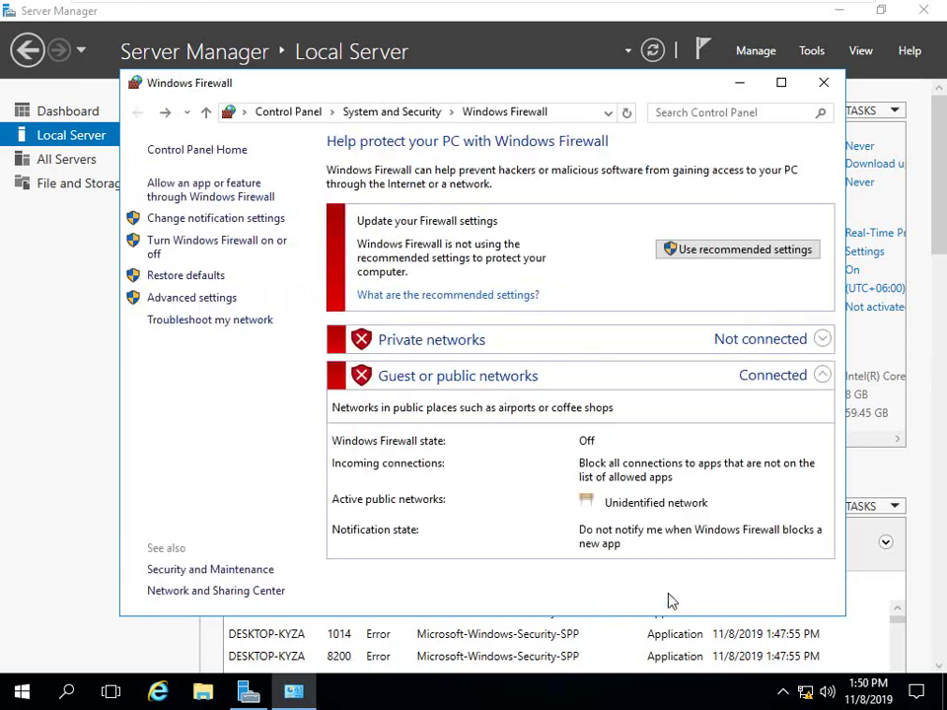
left_click(814, 83)
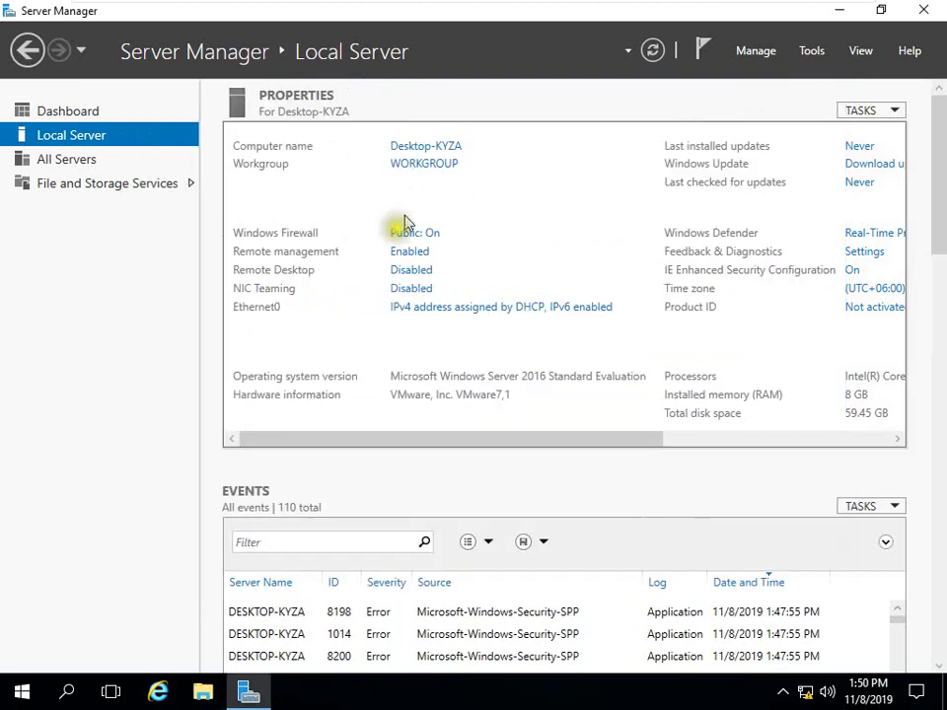
left_click(653, 52)
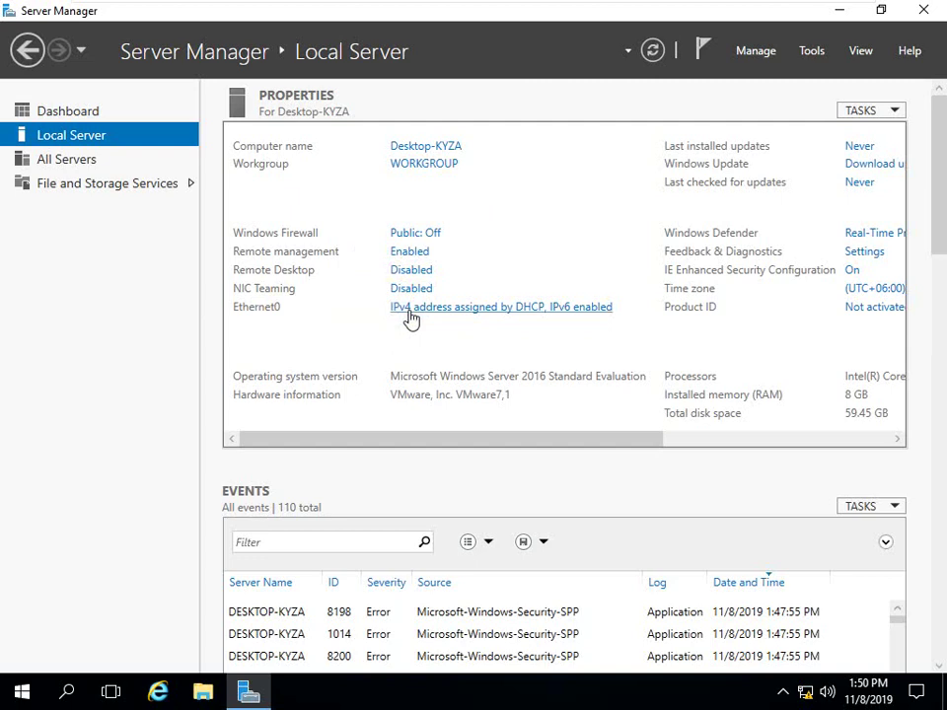
Assign Ethernet0 the static IPv4 address 192.168.1.20 with subnet mask 255.255.255.0 in its TCP/IPv4 properties.
left_click(412, 318)
double_click(270, 205)
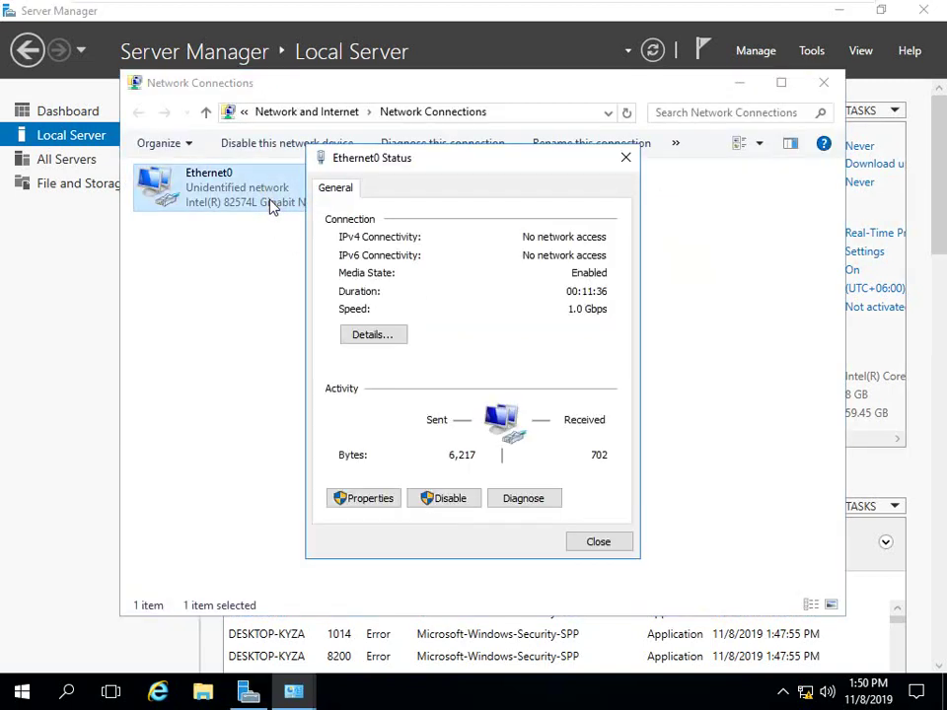
left_click(385, 503)
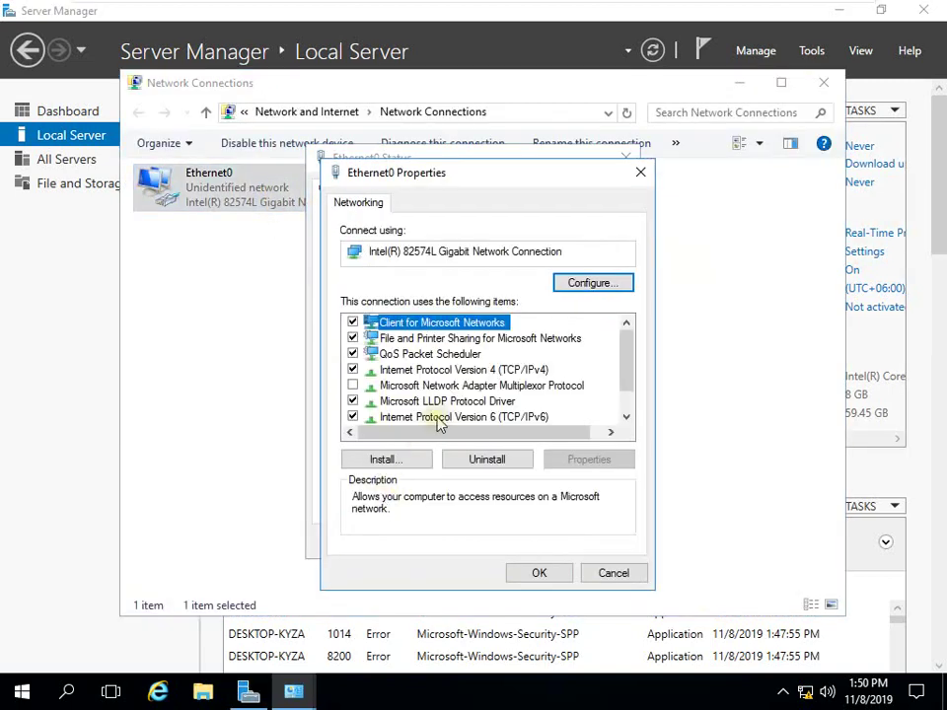
double_click(462, 371)
left_click(461, 377)
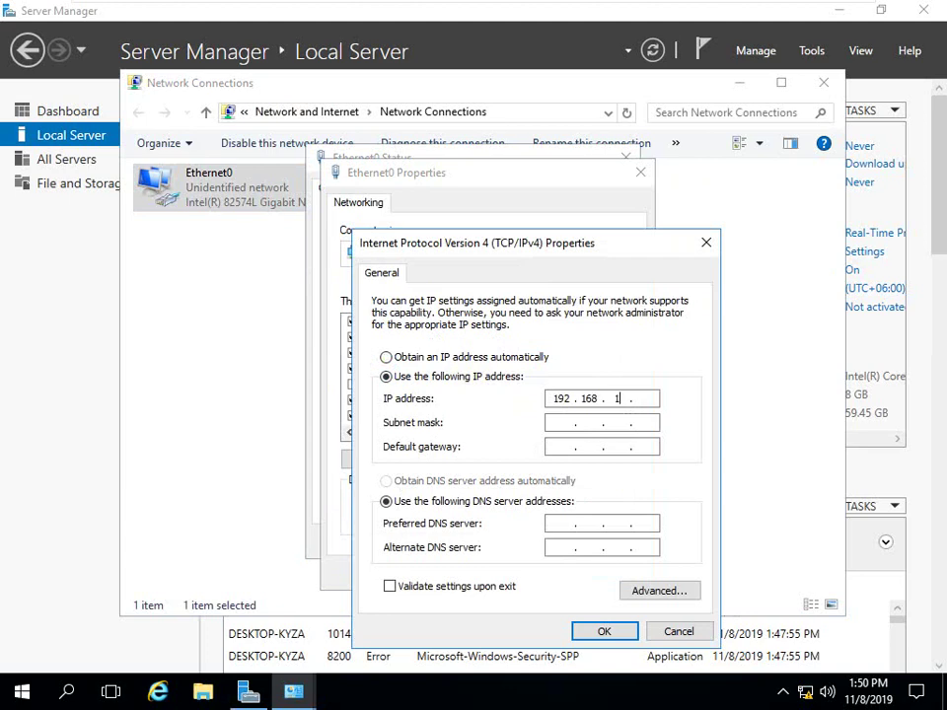
key("Tab")
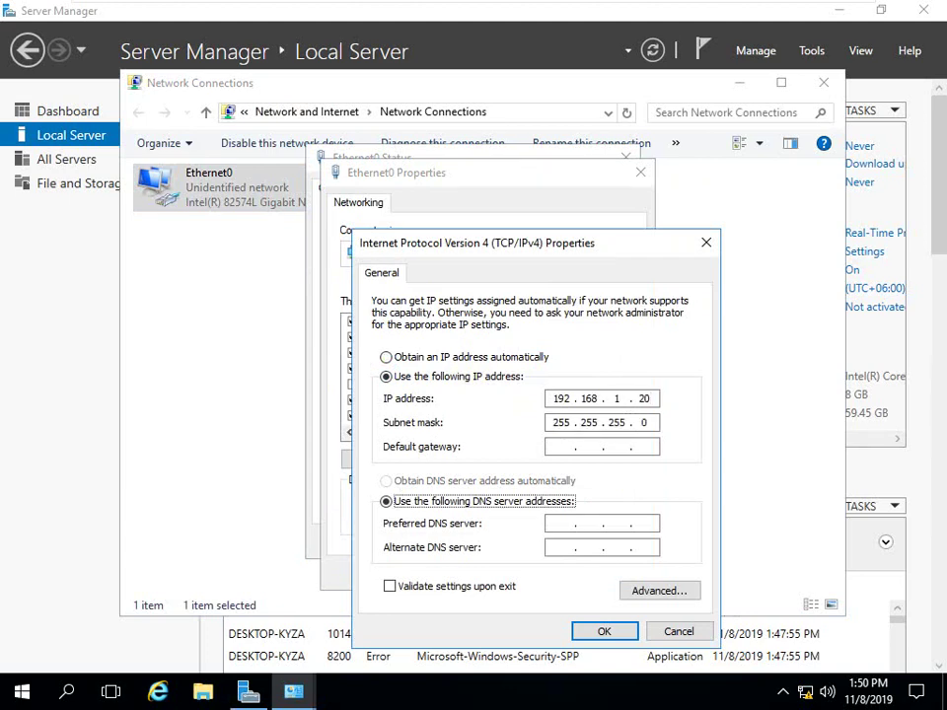
Set the IPv4 default gateway to 192.168.1.1, apply the settings and close the Ethernet0 dialogs.
left_click(565, 445)
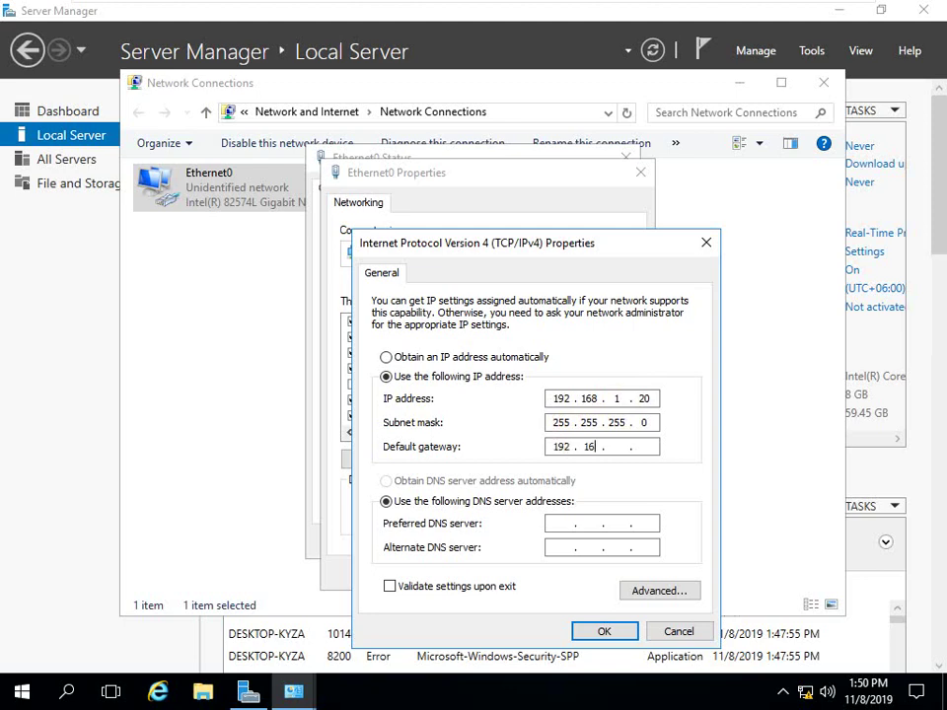
key("Tab")
key("Tab")
left_click(592, 634)
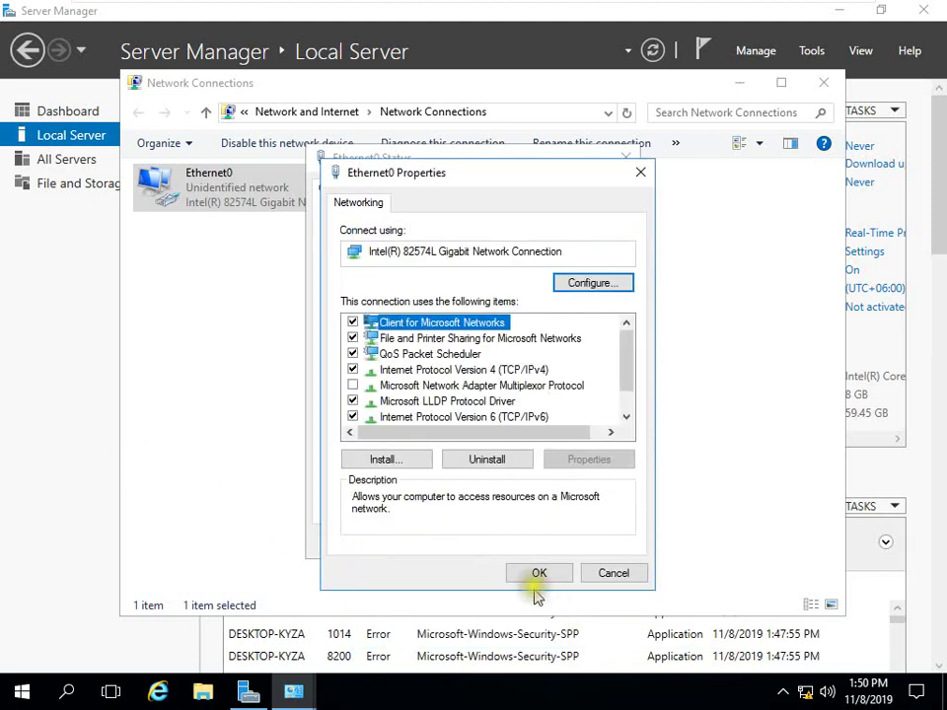
left_click(538, 580)
left_click(592, 543)
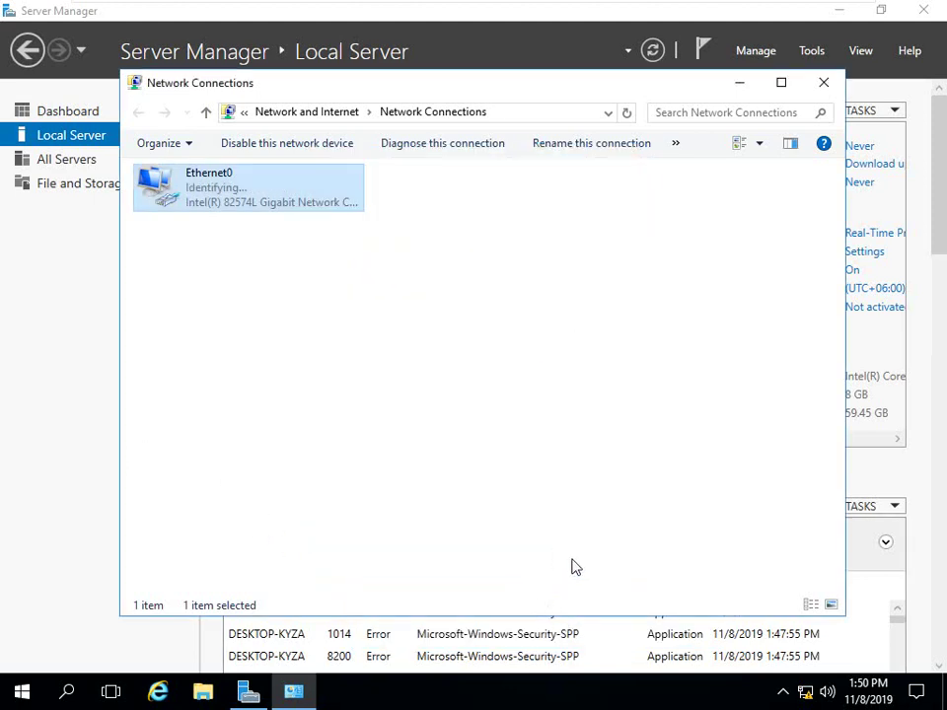
Open Command Prompt and run ipconfig to check the adapter's IP configuration.
left_click(48, 691)
type("c")
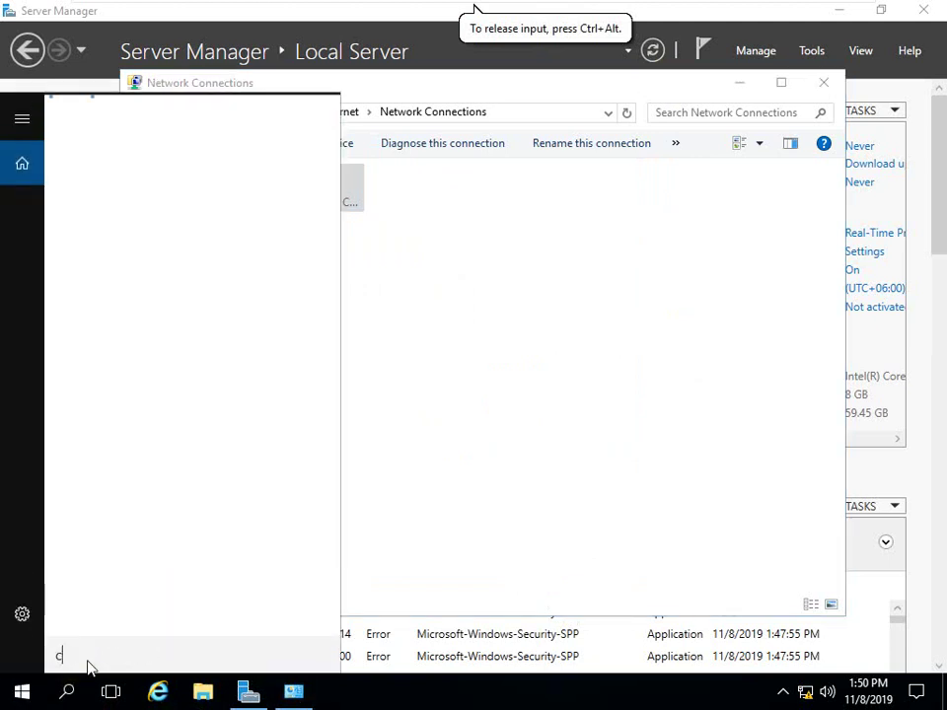
type("md")
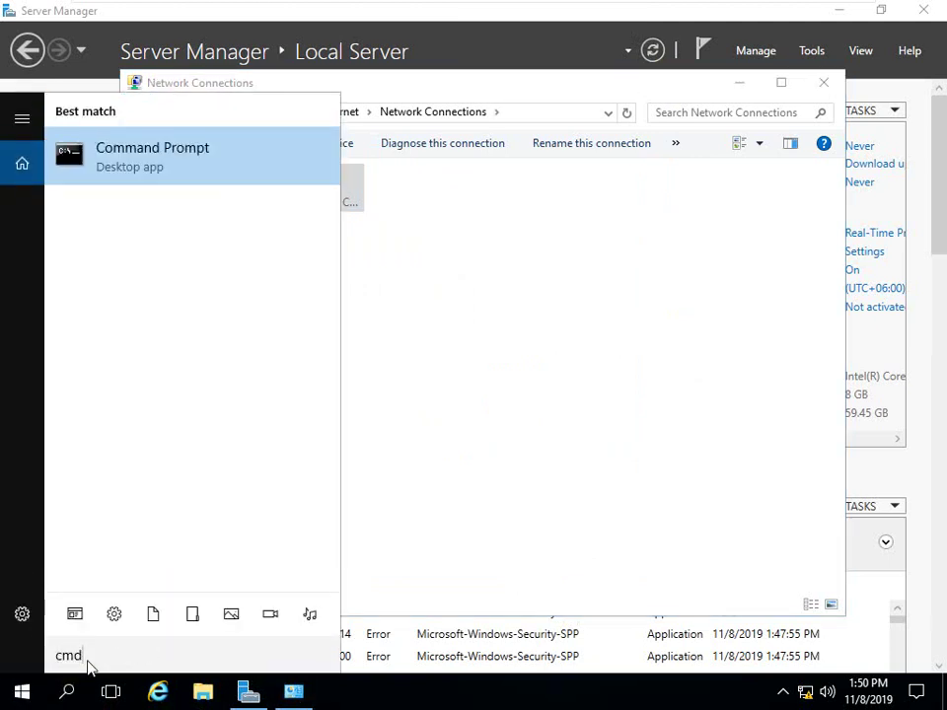
left_click(105, 165)
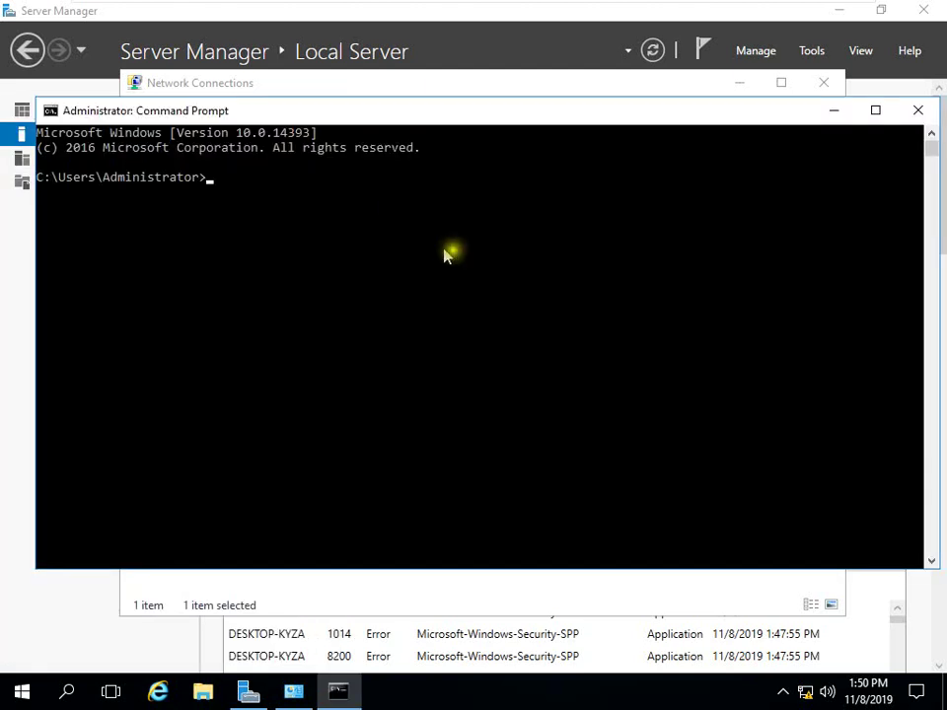
type("ipco")
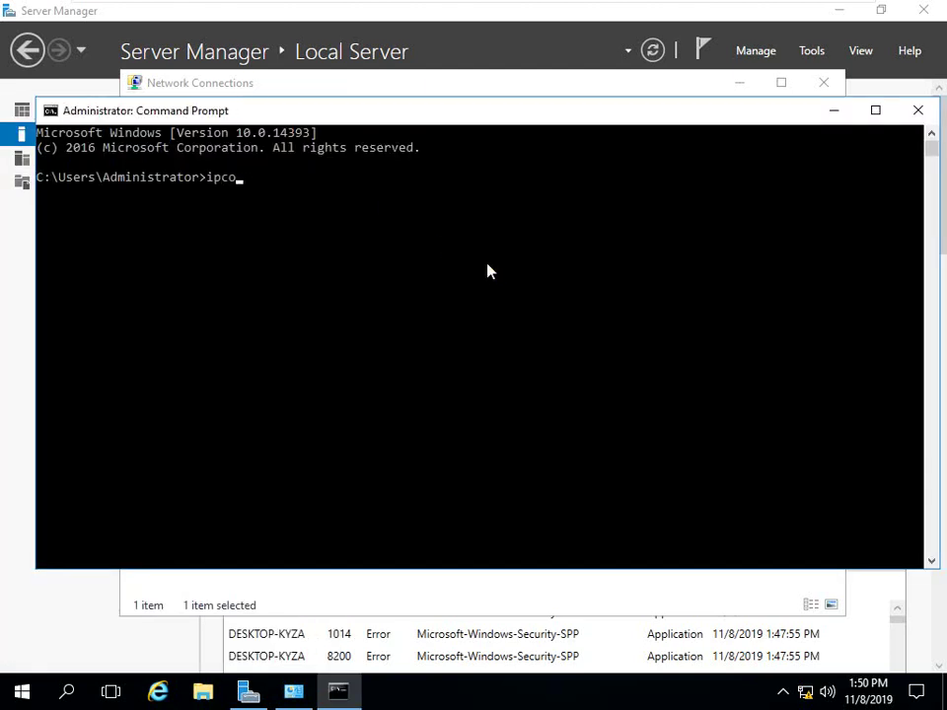
type("nfig")
key("Return")
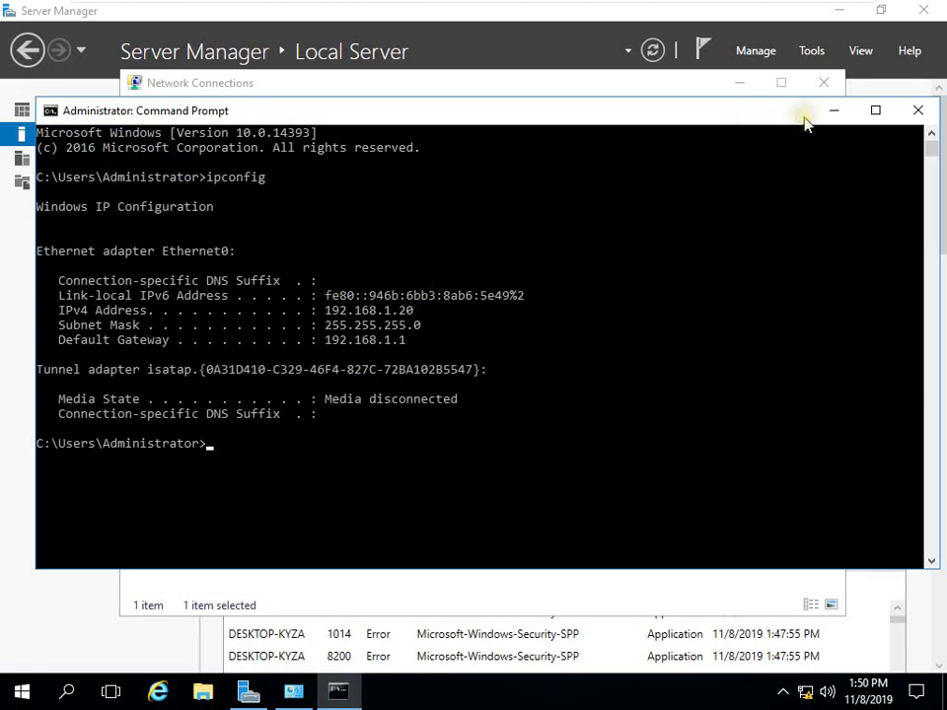
Minimize the Command Prompt and Network Connections windows and refresh the Local Server properties.
left_click(833, 109)
left_click(740, 82)
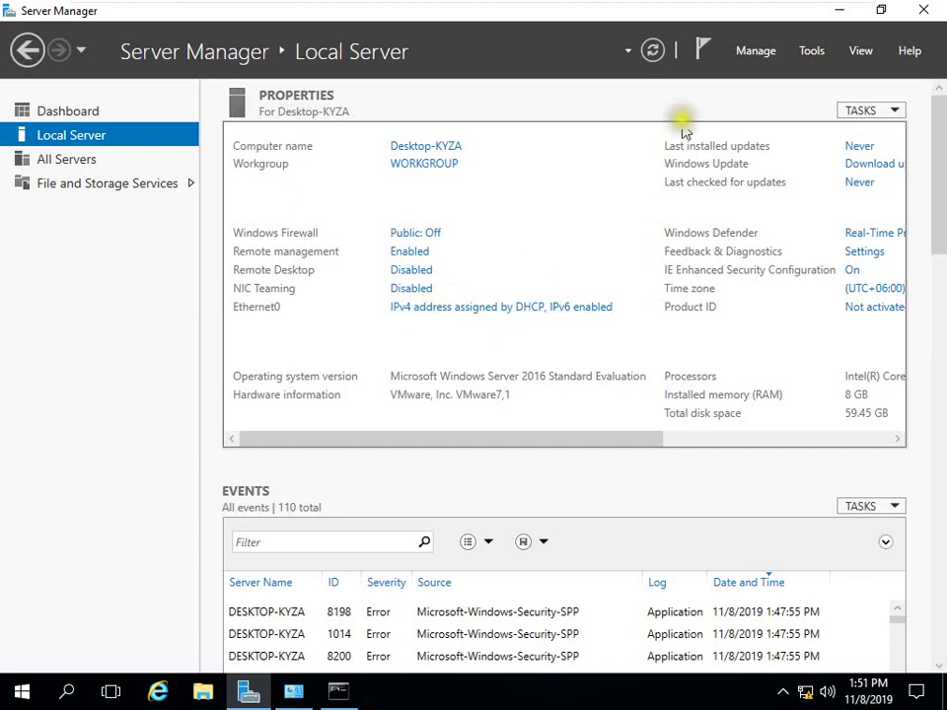
left_click(652, 50)
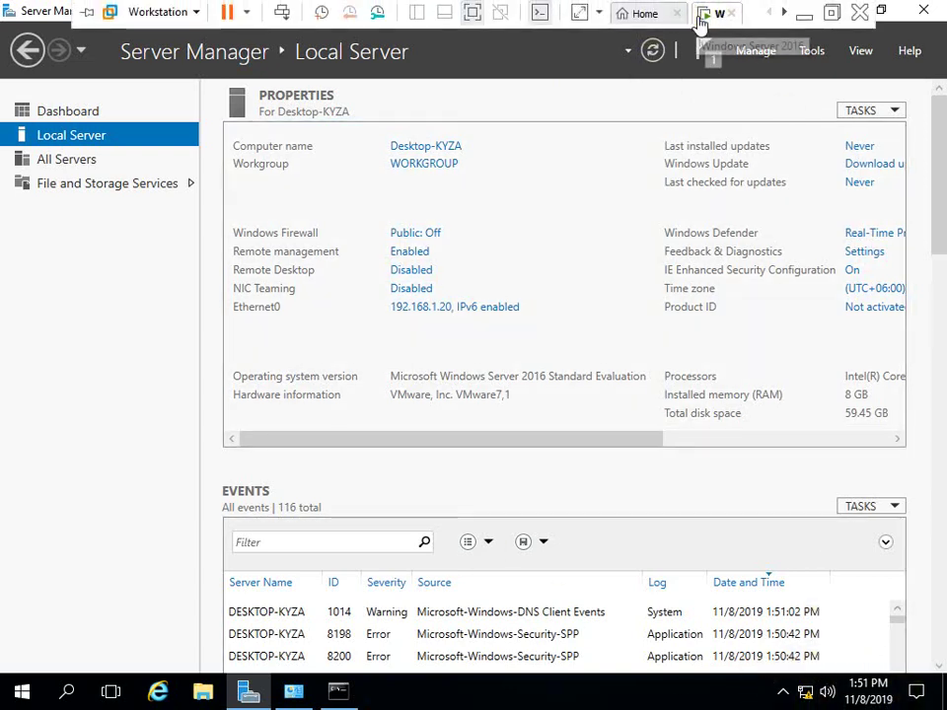
Check the network adapter's connection type in the virtual machine settings, then look through the remaining Local Server properties.
right_click(704, 14)
left_click(755, 258)
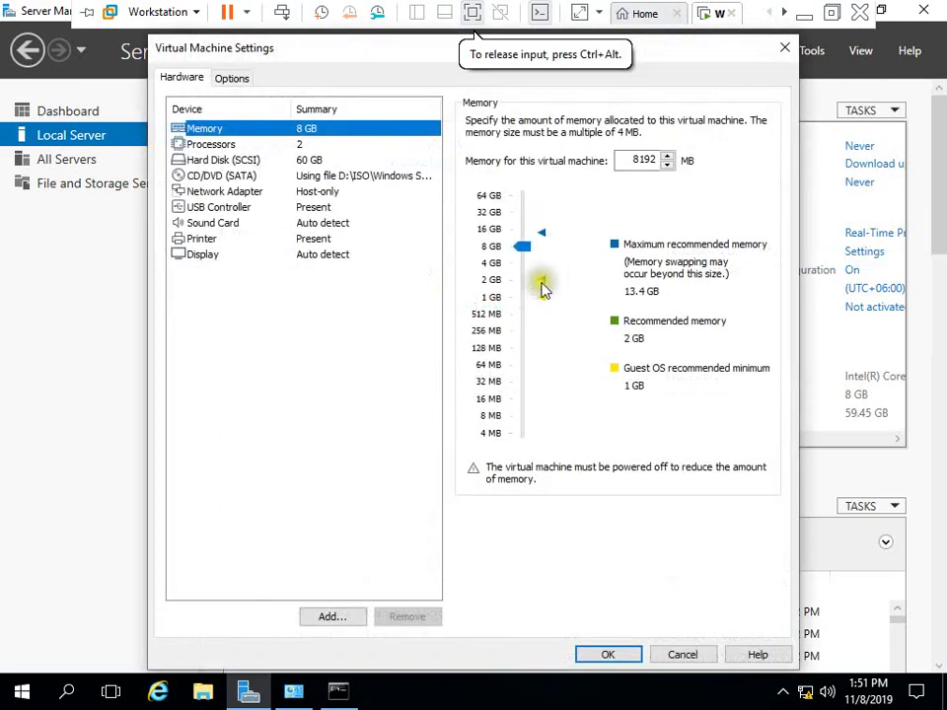
left_click(294, 192)
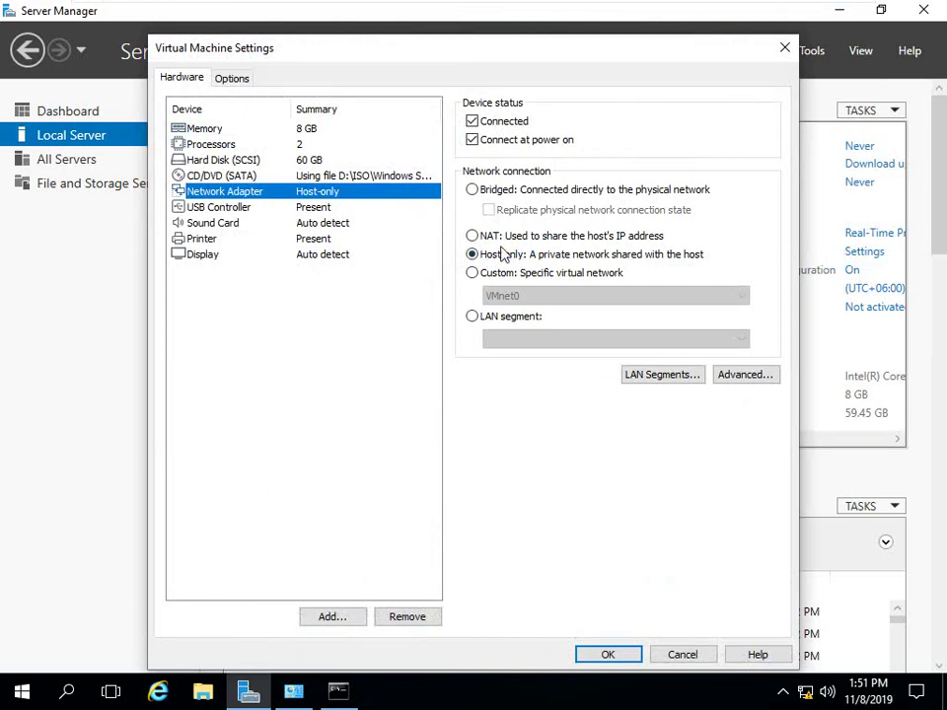
left_click(595, 654)
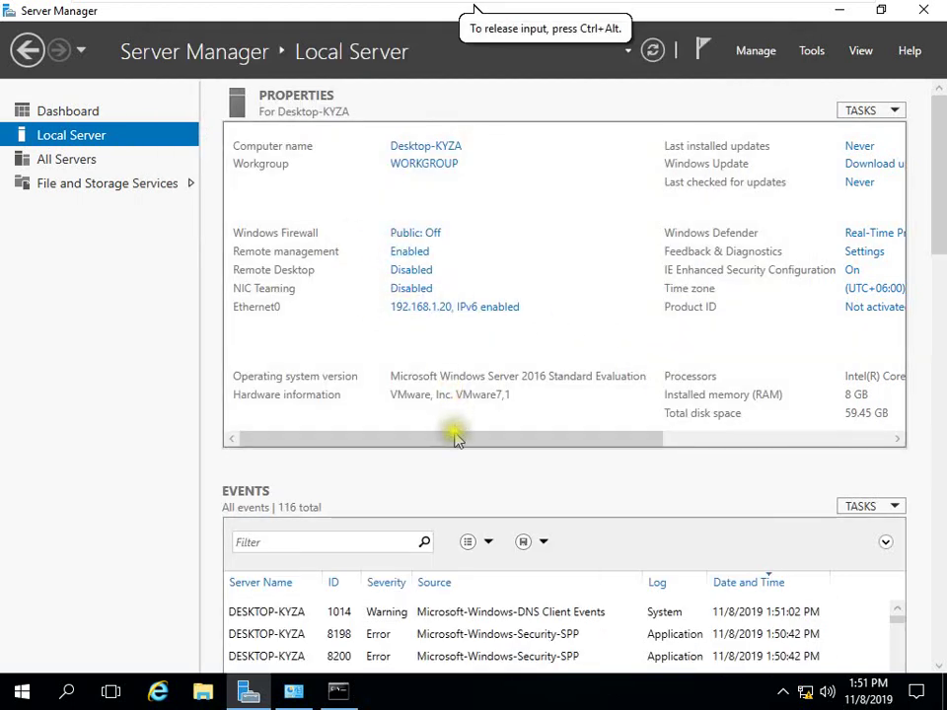
left_click_drag(455, 444, 639, 440)
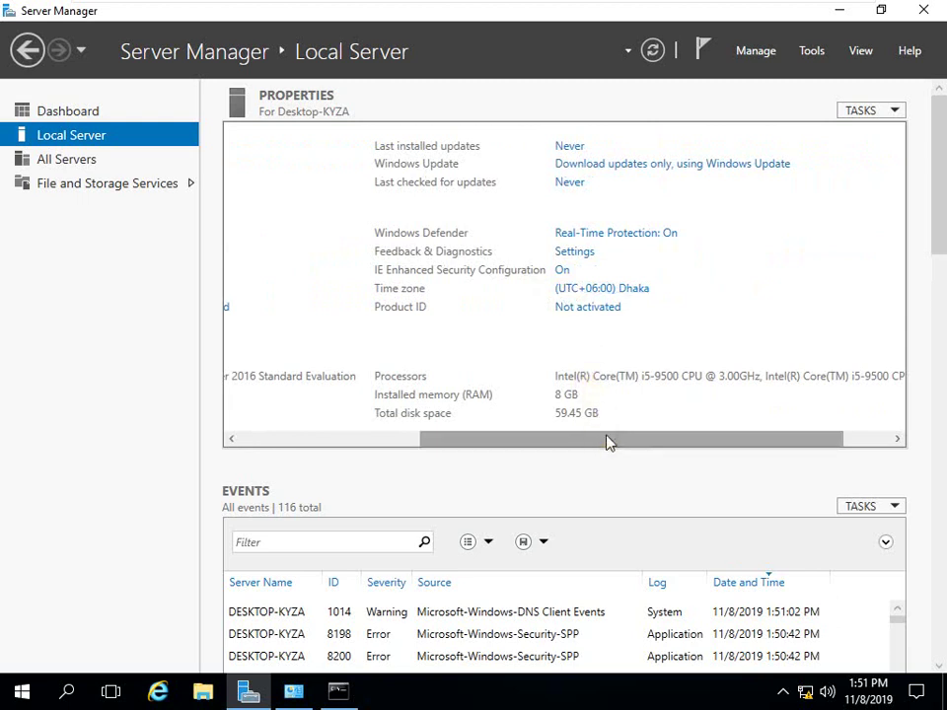
left_click_drag(607, 443, 374, 457)
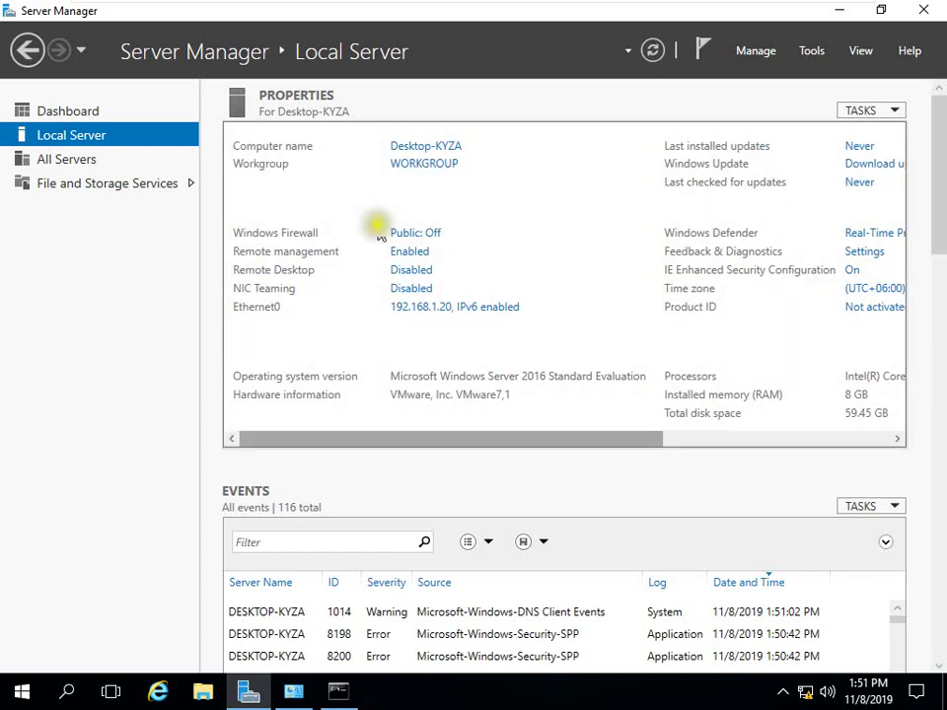
Rename the computer to WEB-LAB, keeping its workgroup membership, and acknowledge the restart notice.
left_click(393, 148)
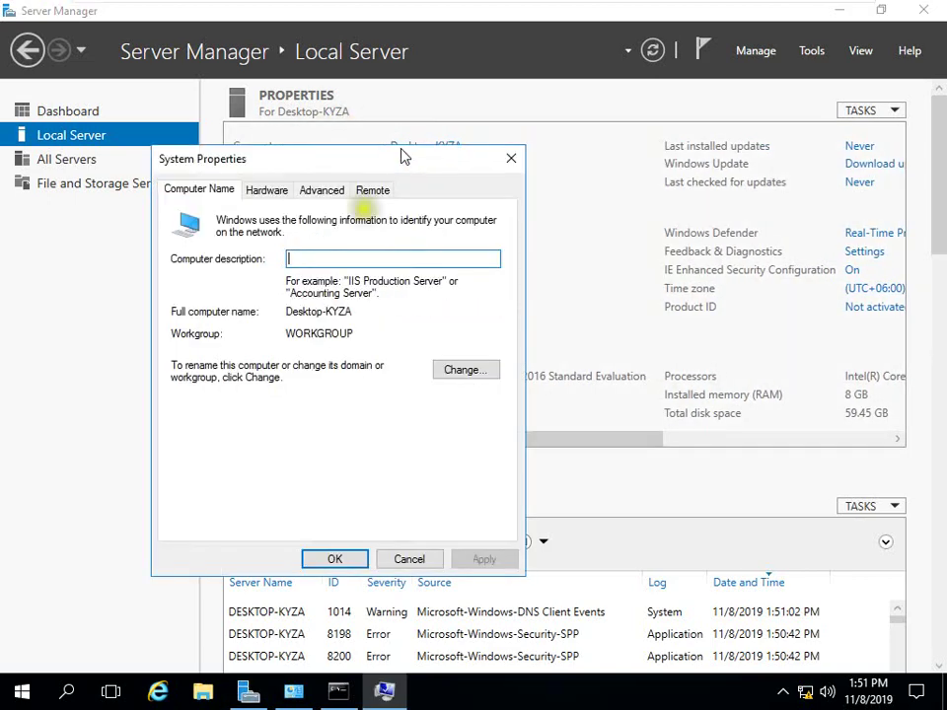
left_click(457, 369)
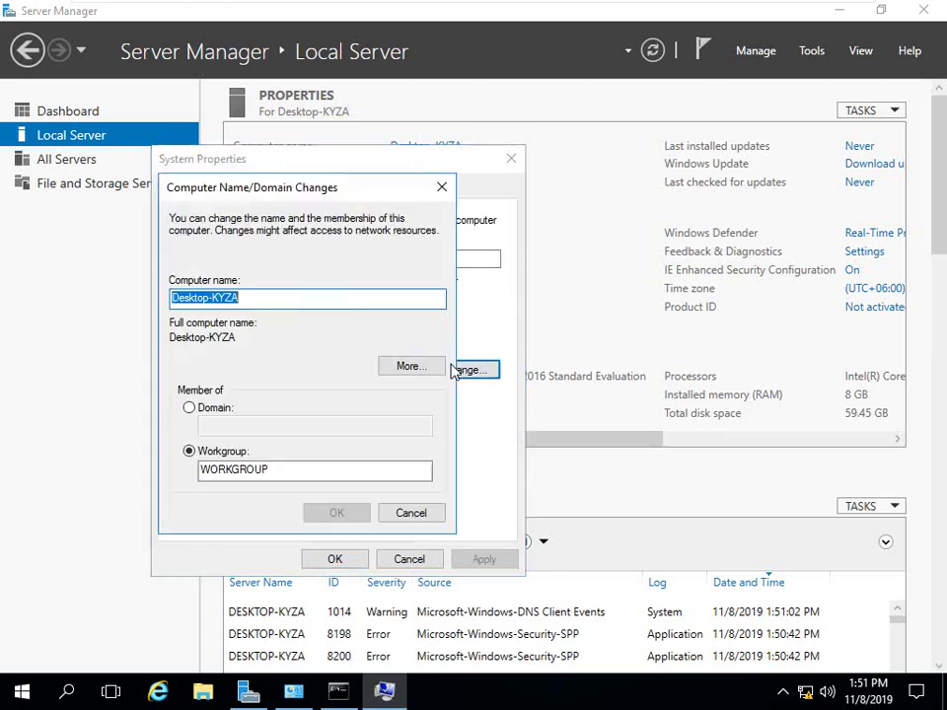
left_click(275, 301)
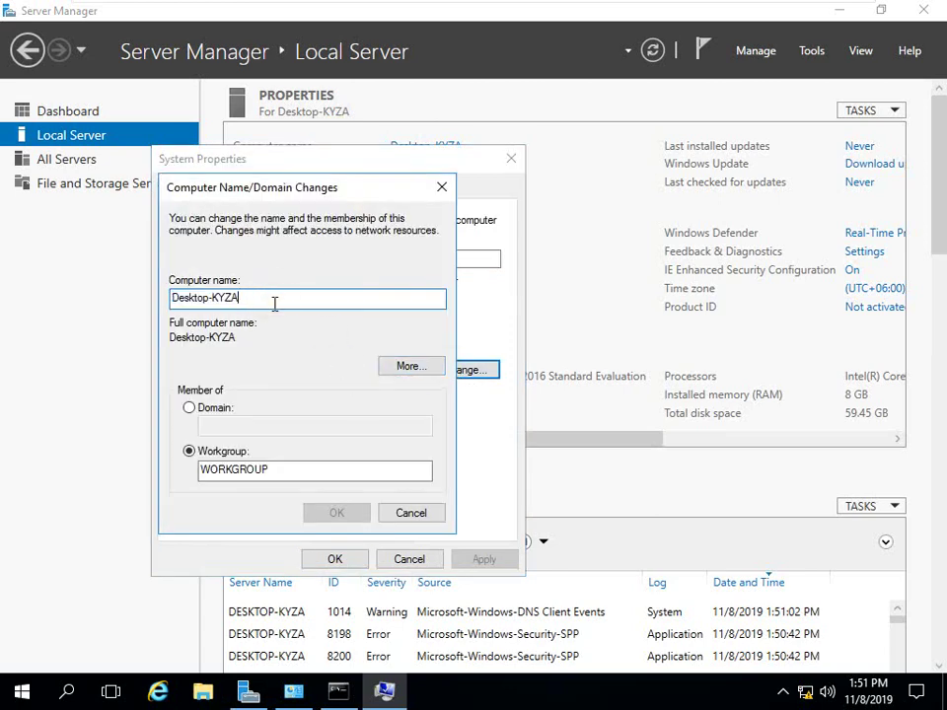
key("BackSpace")
key("BackSpace")
key("BackSpace")
key("BackSpace")
key("BackSpace")
key("BackSpace")
key("BackSpace")
key("BackSpace")
key("BackSpace")
key("BackSpace")
key("BackSpace")
key("BackSpace")
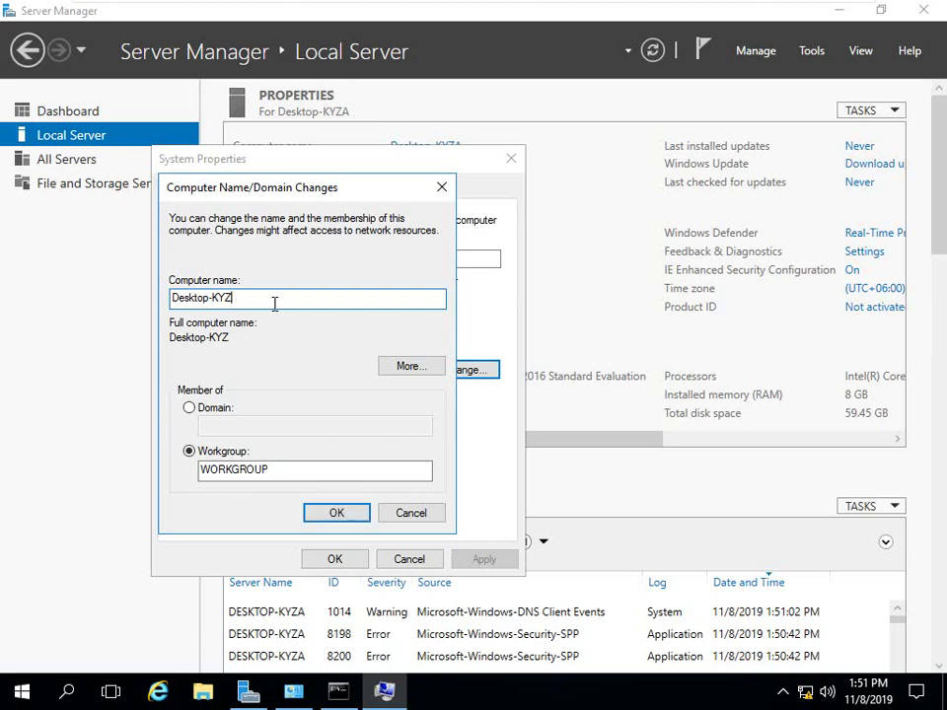
type("WEB-LAB")
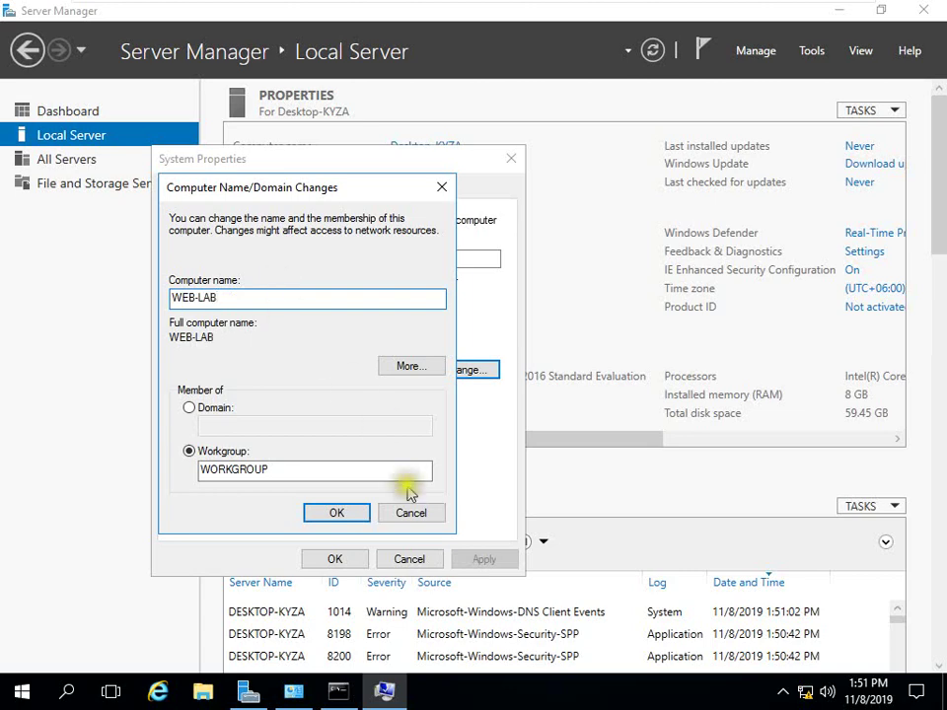
left_click(355, 509)
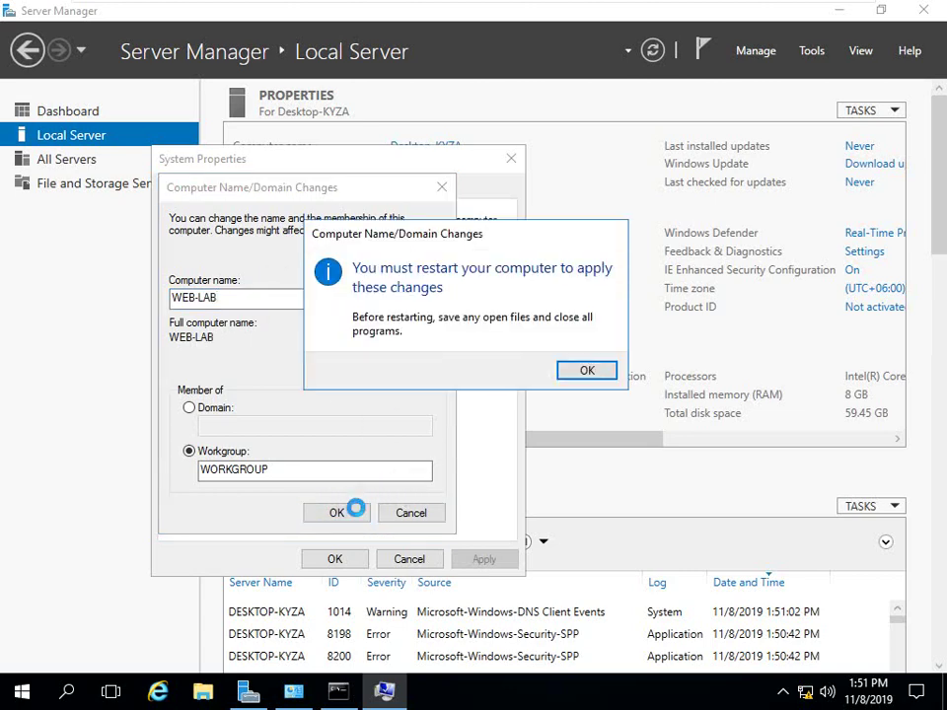
left_click(592, 372)
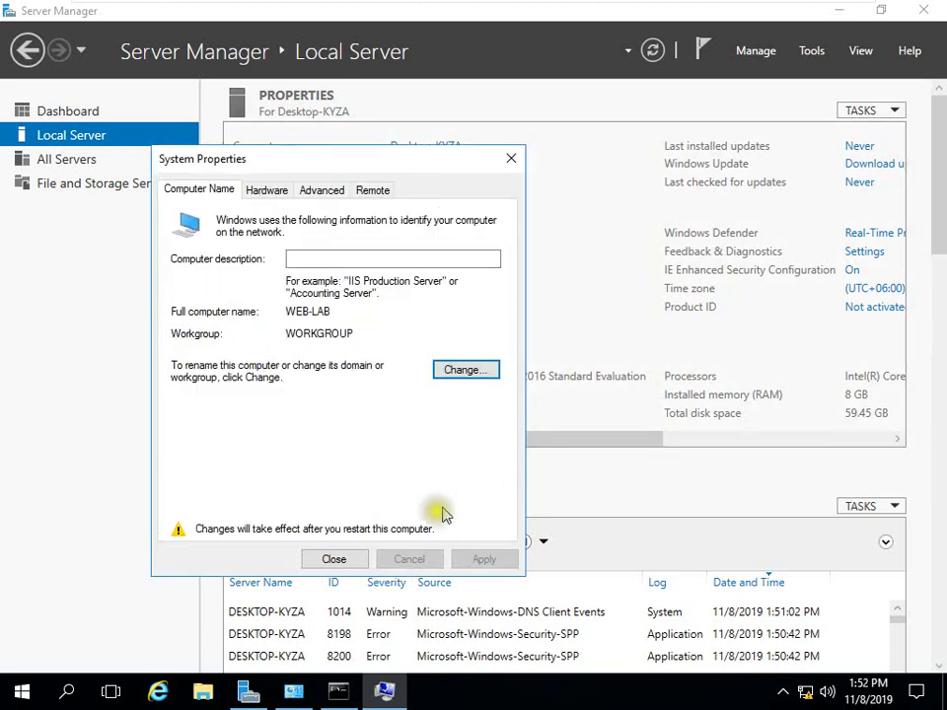
Close System Properties, restart the server and sign in as Administrator with the account password.
left_click(334, 559)
left_click(457, 364)
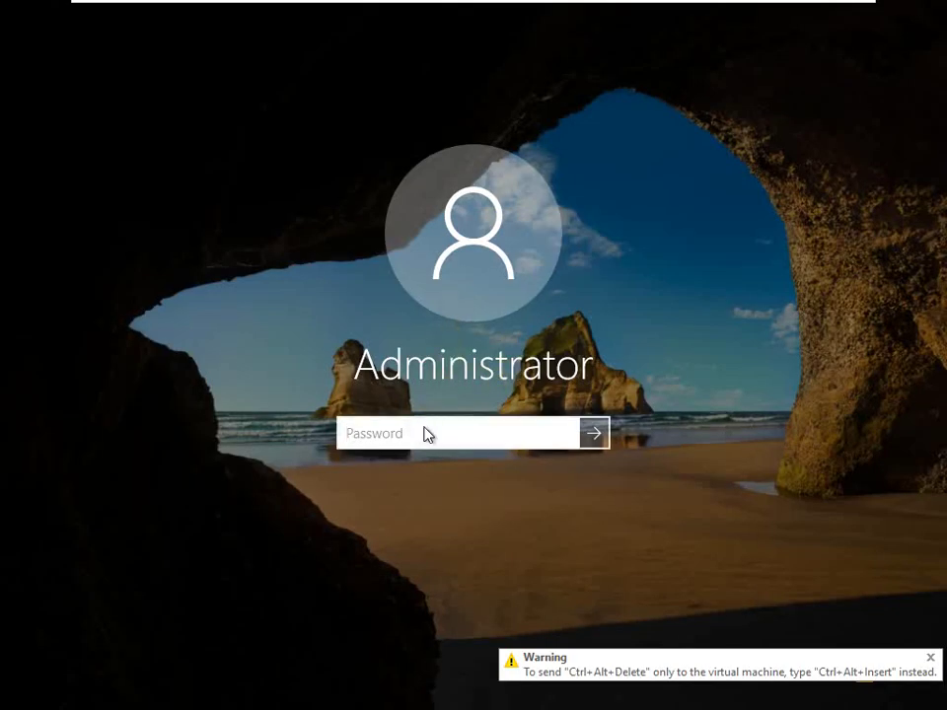
type("•••••••")
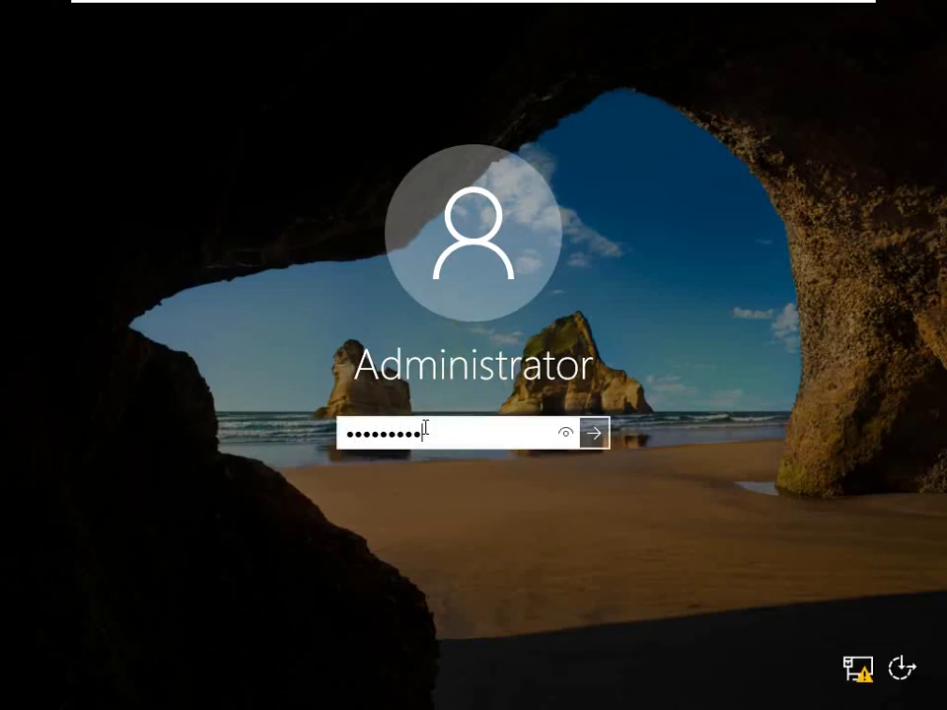
key("Return")
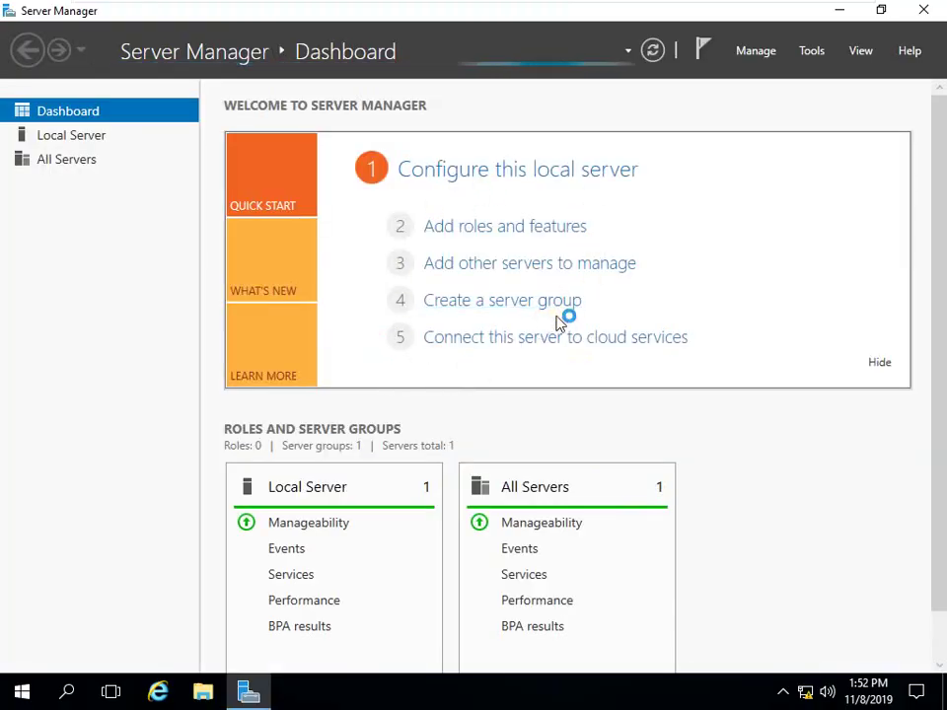
Refresh Server Manager and check the computer name and IP address in the Local Server properties.
left_click(652, 52)
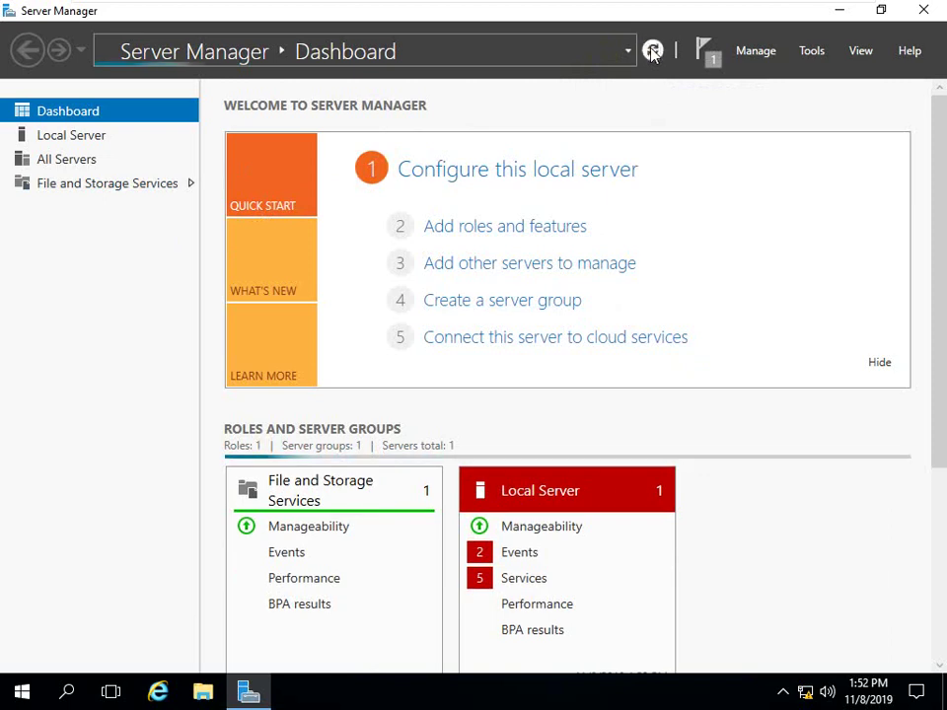
left_click(709, 55)
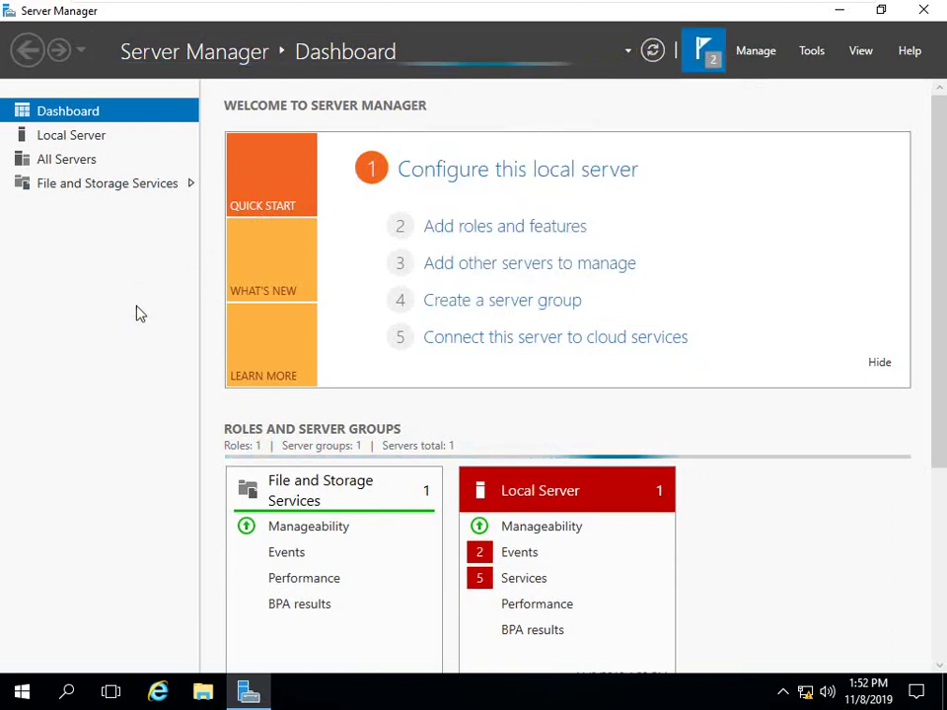
left_click(69, 138)
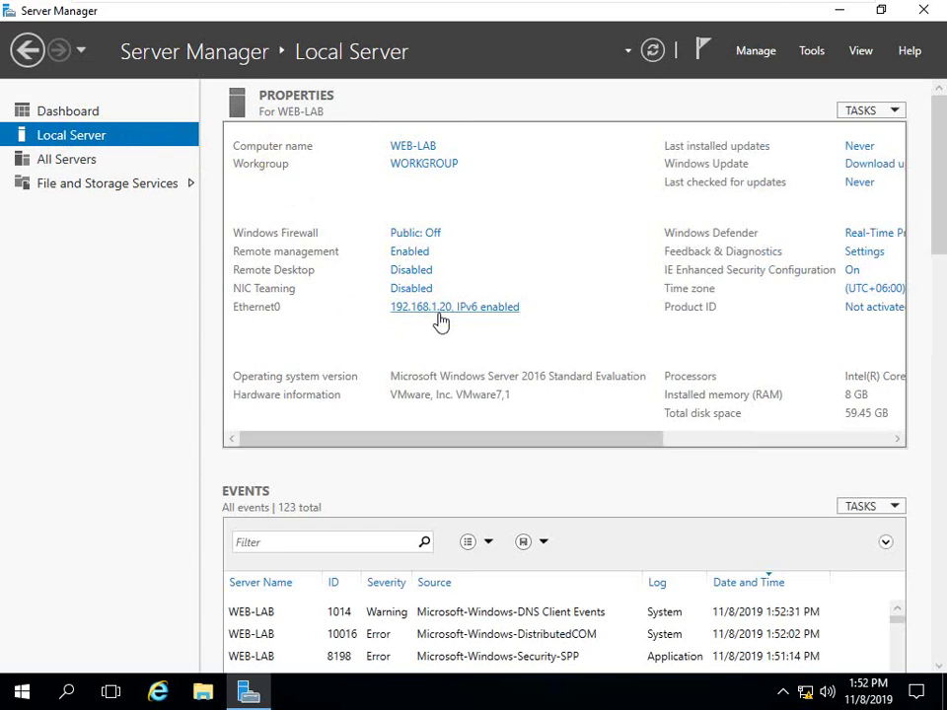
Look over the available administrative tools and start the Add Roles and Features Wizard.
left_click(810, 52)
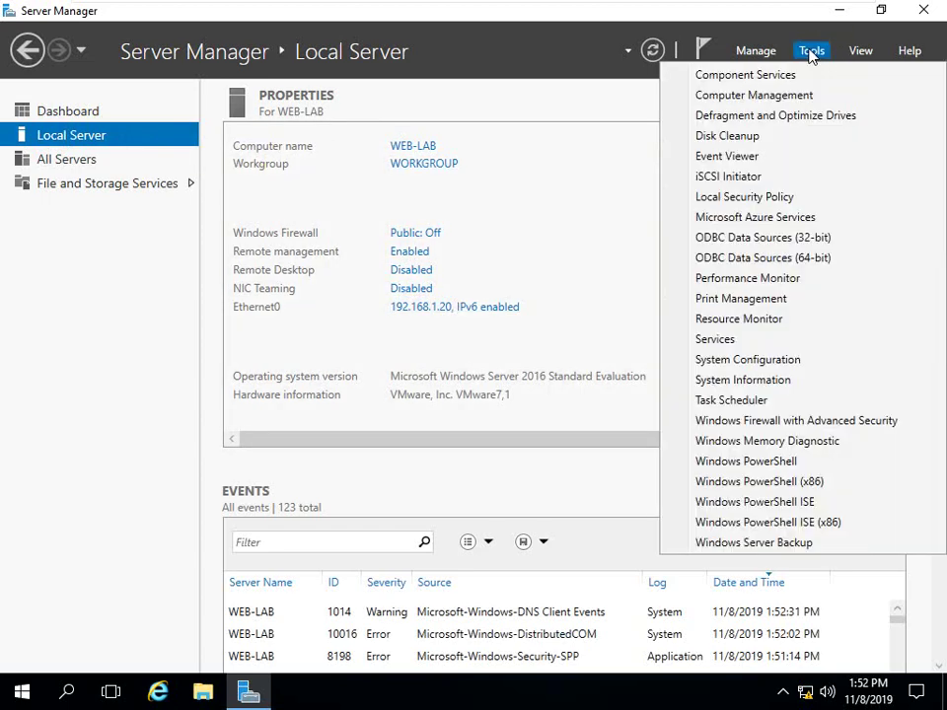
left_click(754, 54)
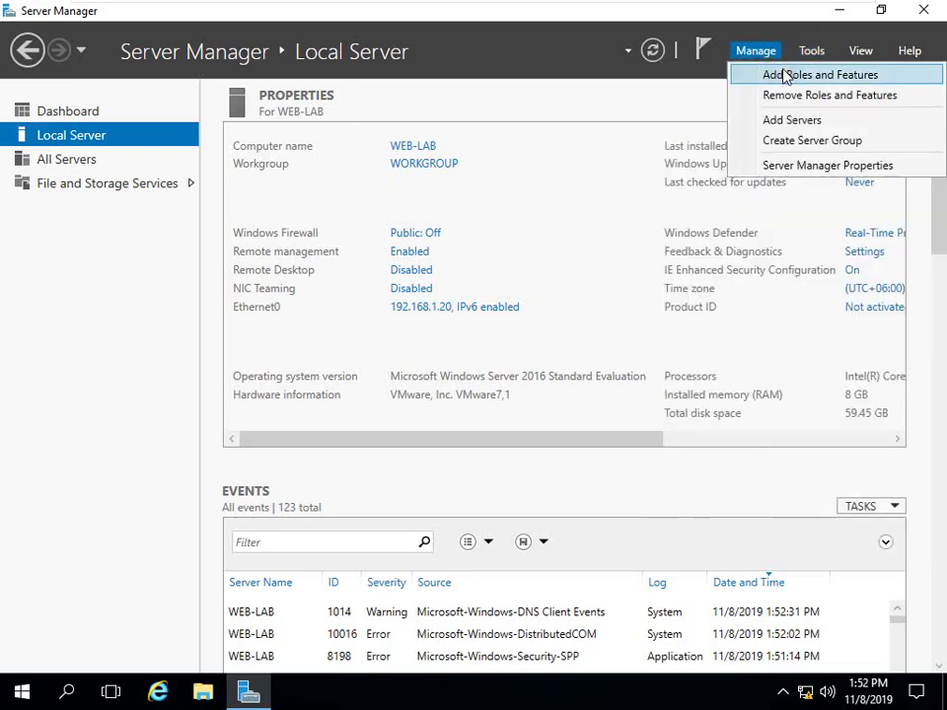
left_click(786, 77)
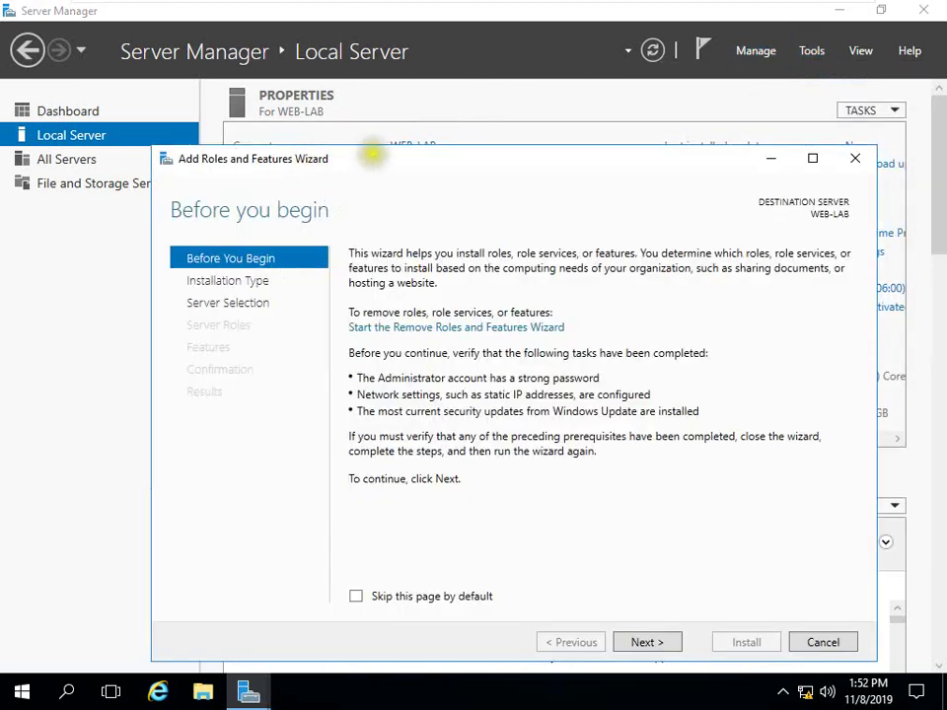
Choose a role-based or feature-based installation and keep WEB-LAB from the server pool as the destination server.
left_click_drag(372, 154, 331, 78)
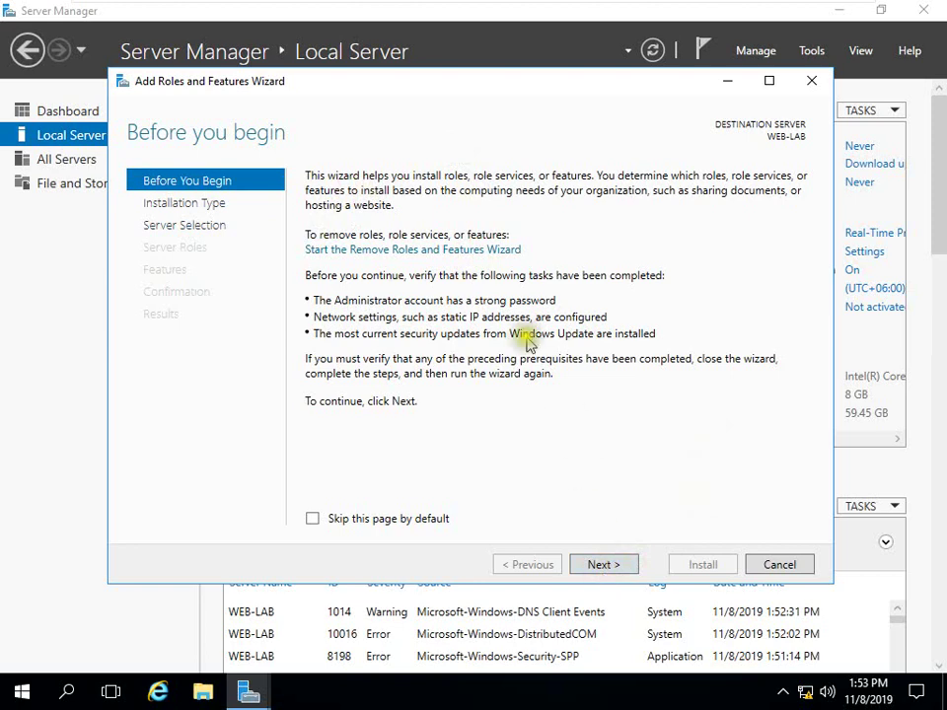
left_click(583, 569)
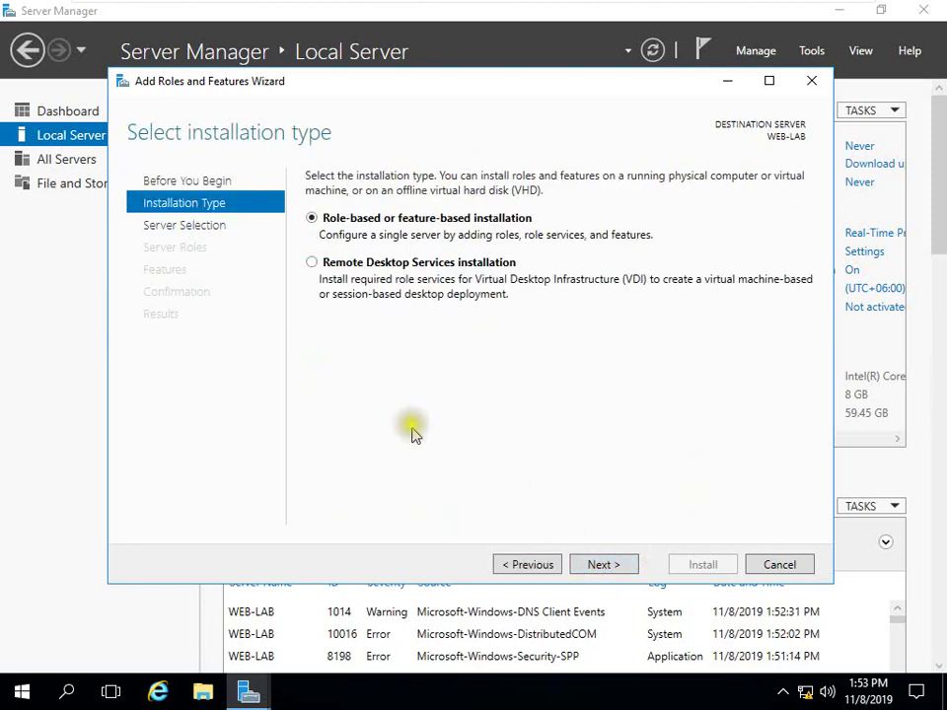
left_click(346, 266)
left_click(340, 221)
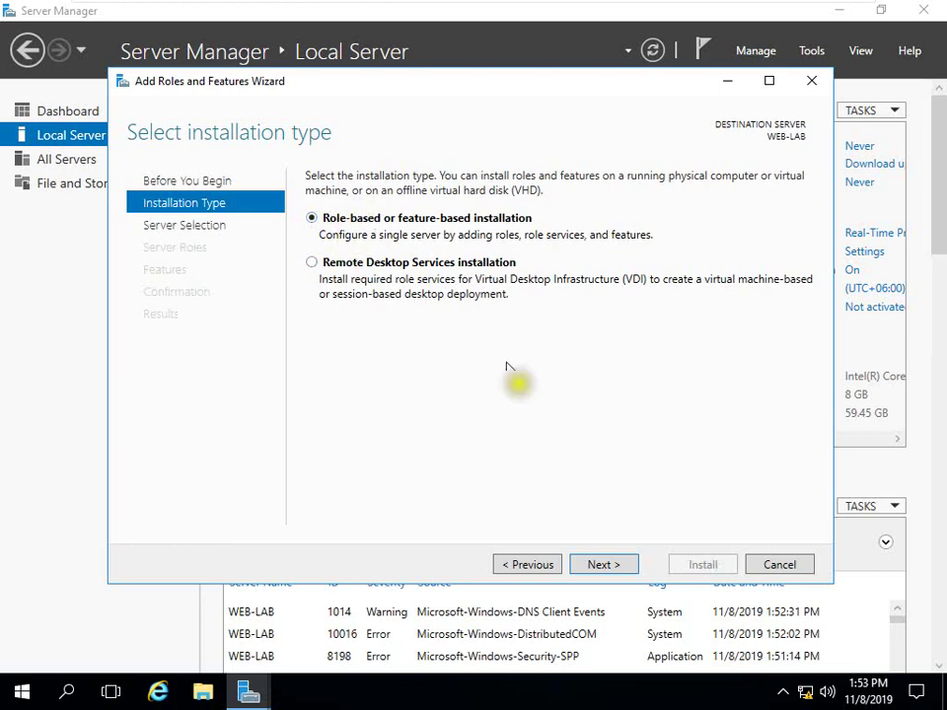
left_click(600, 571)
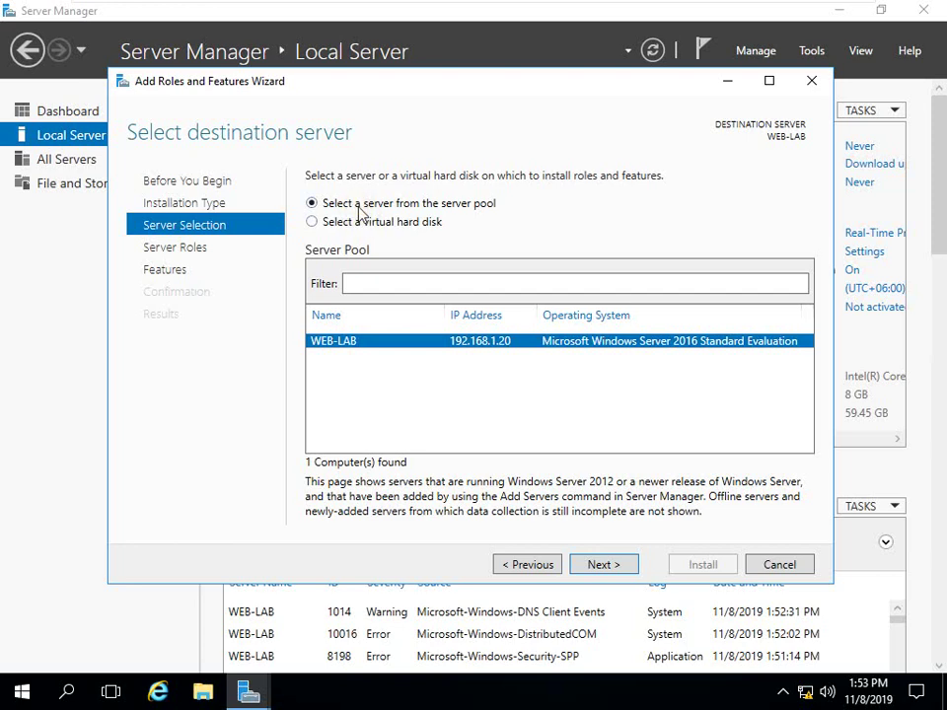
left_click(604, 565)
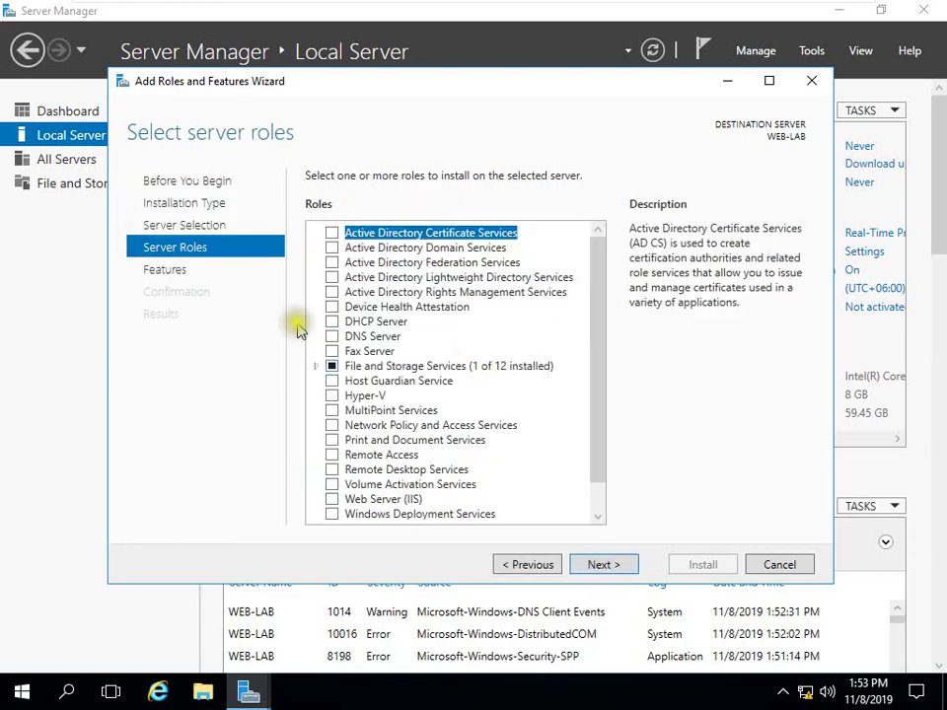
Select the Web Server (IIS) role and add its required features, including the management tools.
left_click(768, 80)
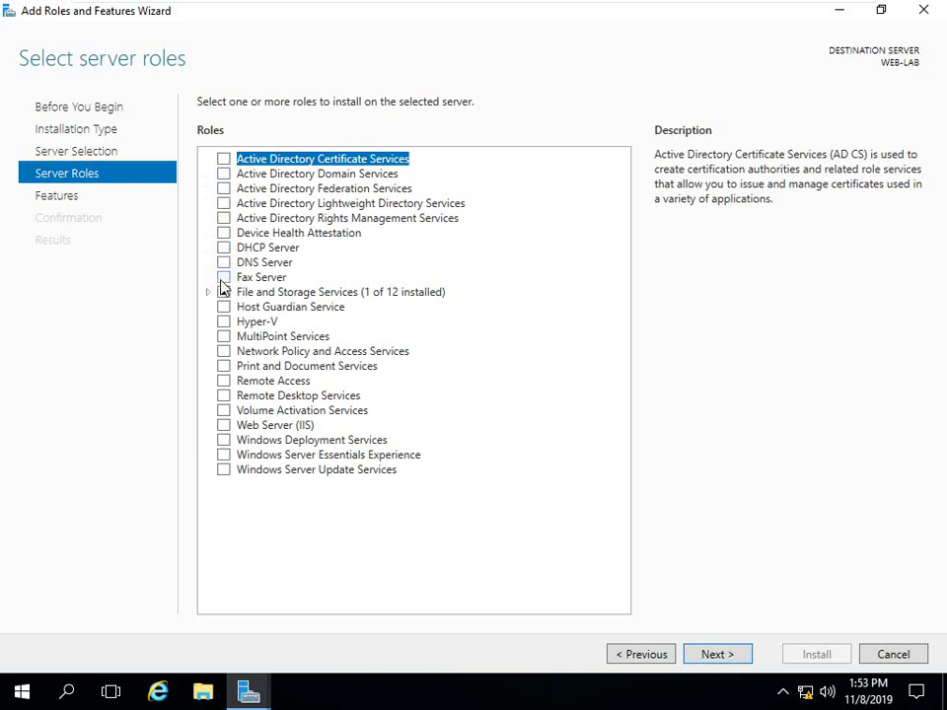
left_click(224, 425)
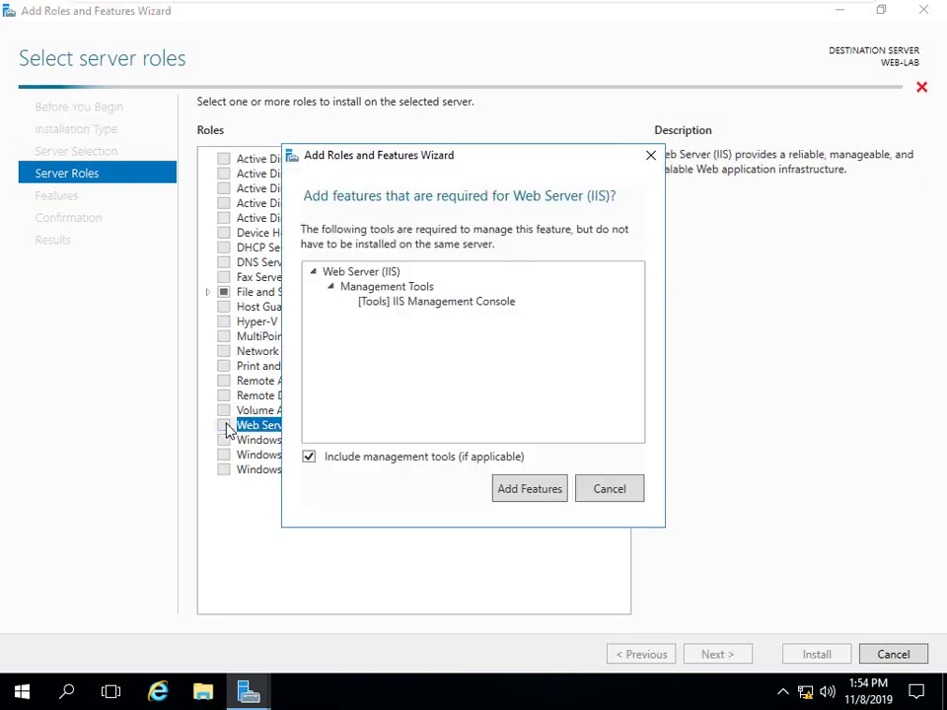
left_click(529, 493)
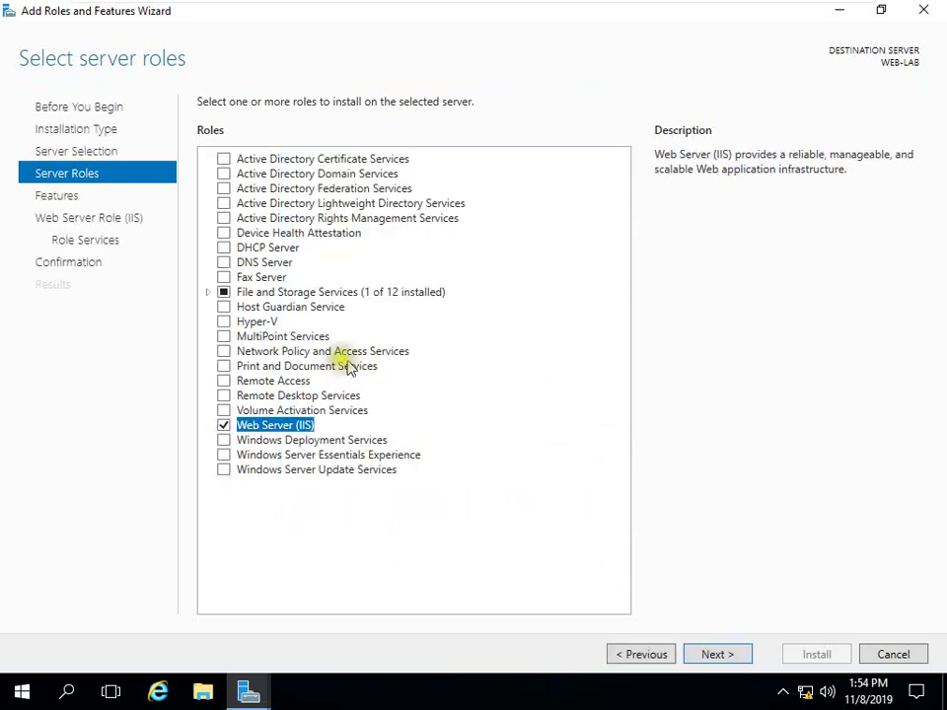
left_click(717, 654)
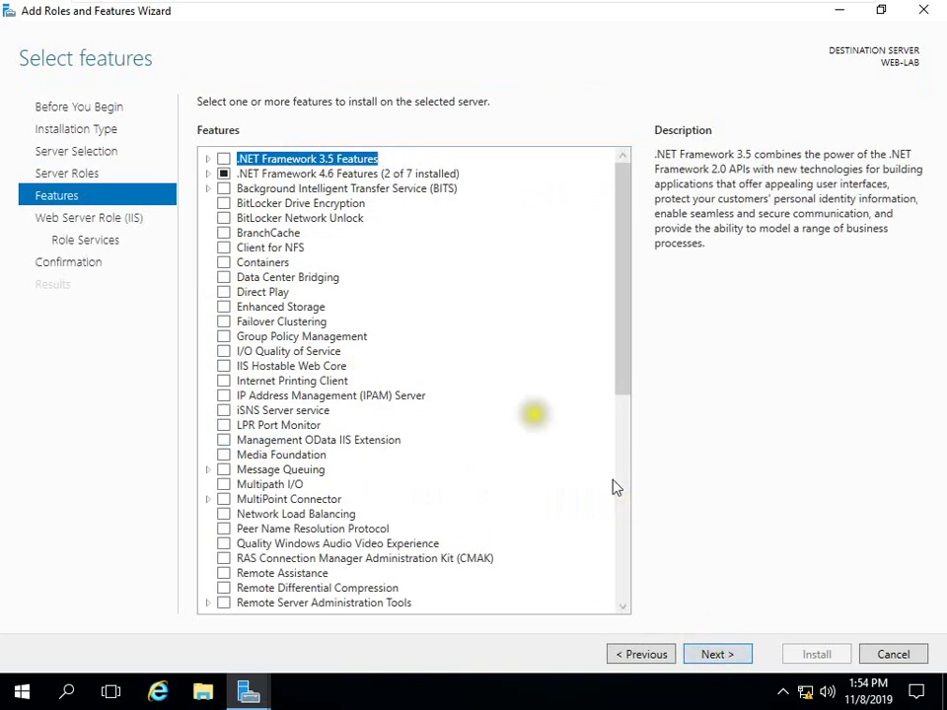
Review the features and Web Server (IIS) role services, keep the default selections and proceed to the installation confirmation.
scroll(380, 407, "down", 9)
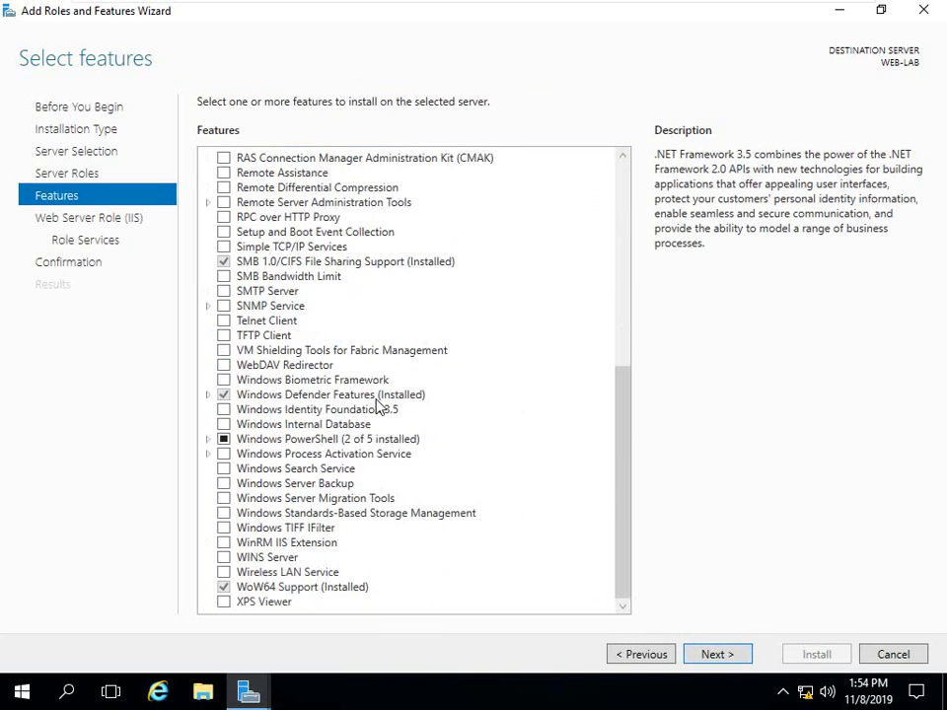
scroll(375, 406, "up", 3)
scroll(376, 405, "down", 3)
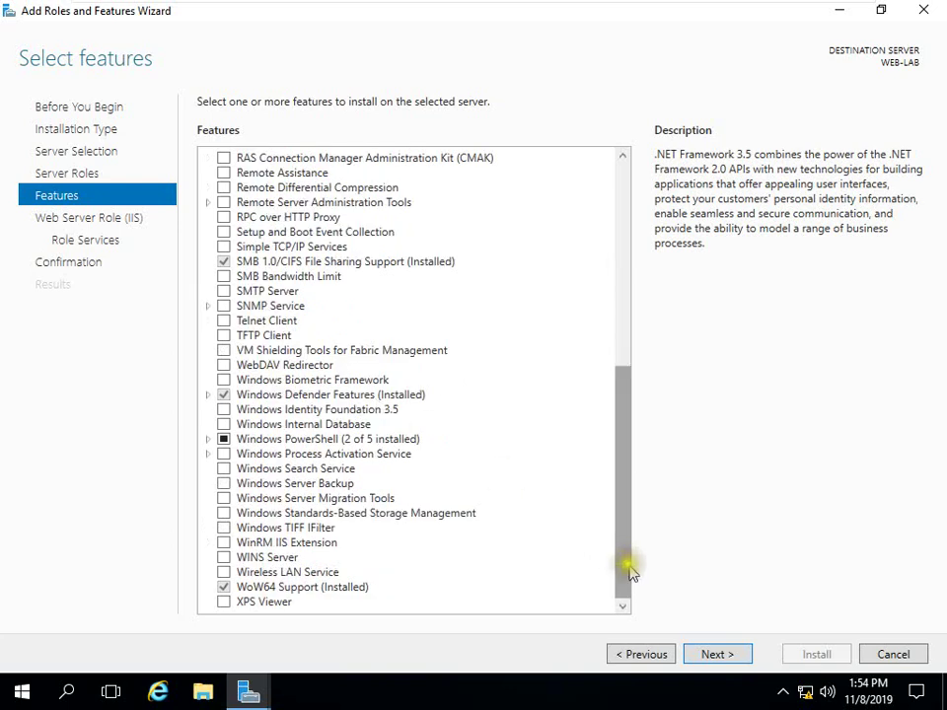
left_click(703, 654)
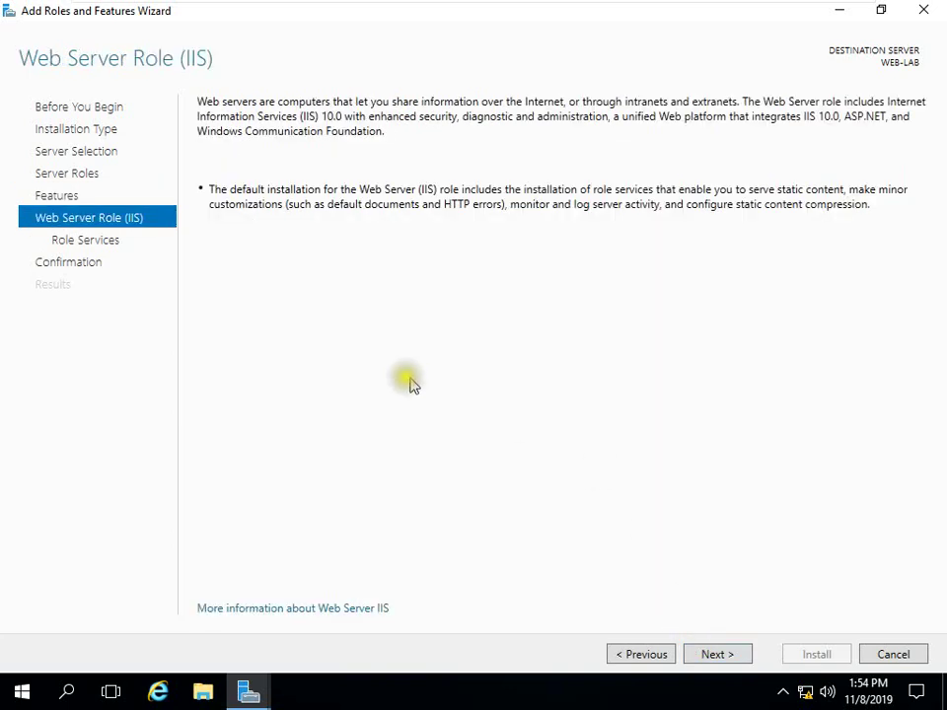
left_click(695, 655)
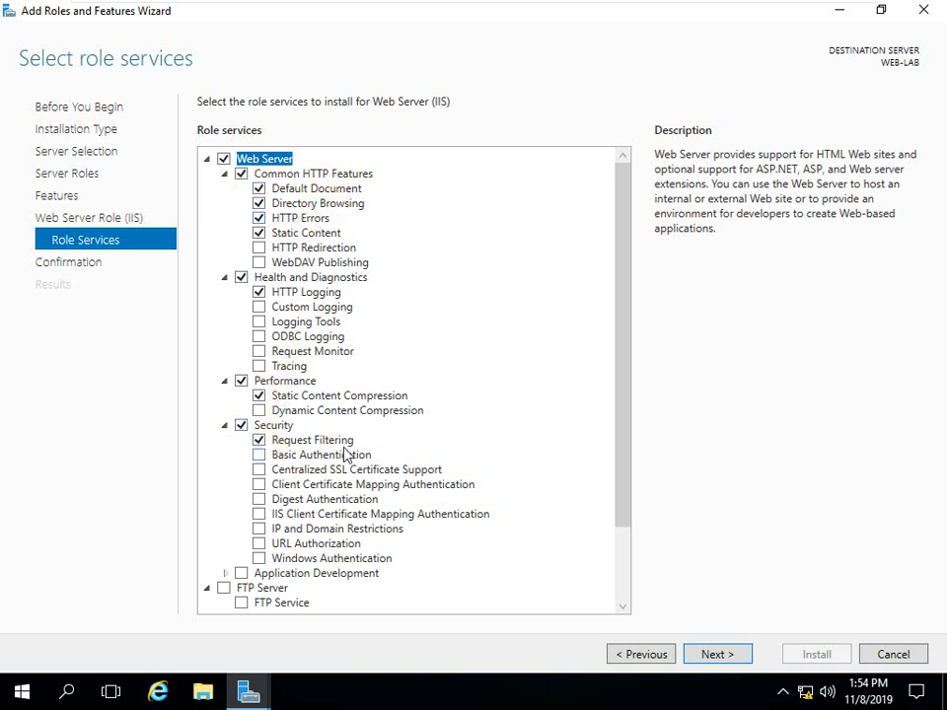
scroll(344, 454, "down", 2)
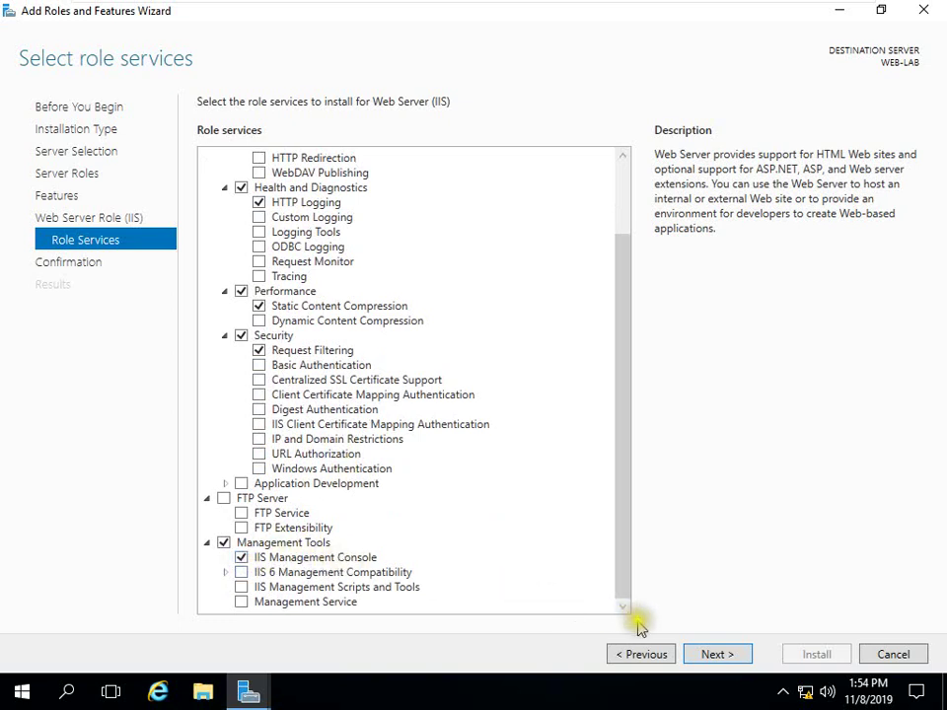
left_click(700, 654)
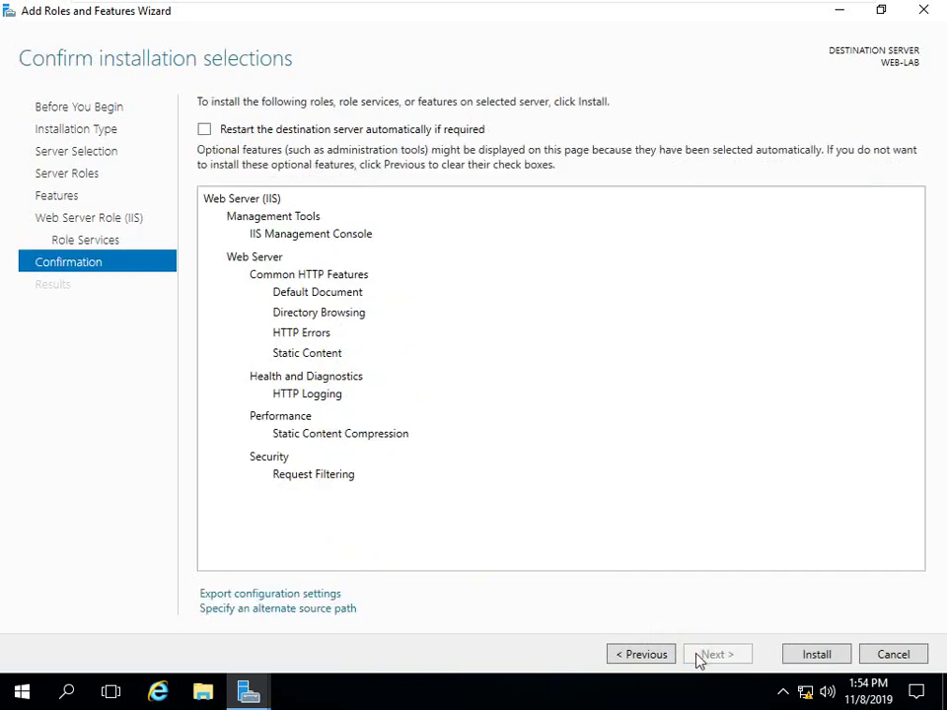
Allow the destination server to restart automatically if required and start the Web Server (IIS) installation.
left_click(266, 136)
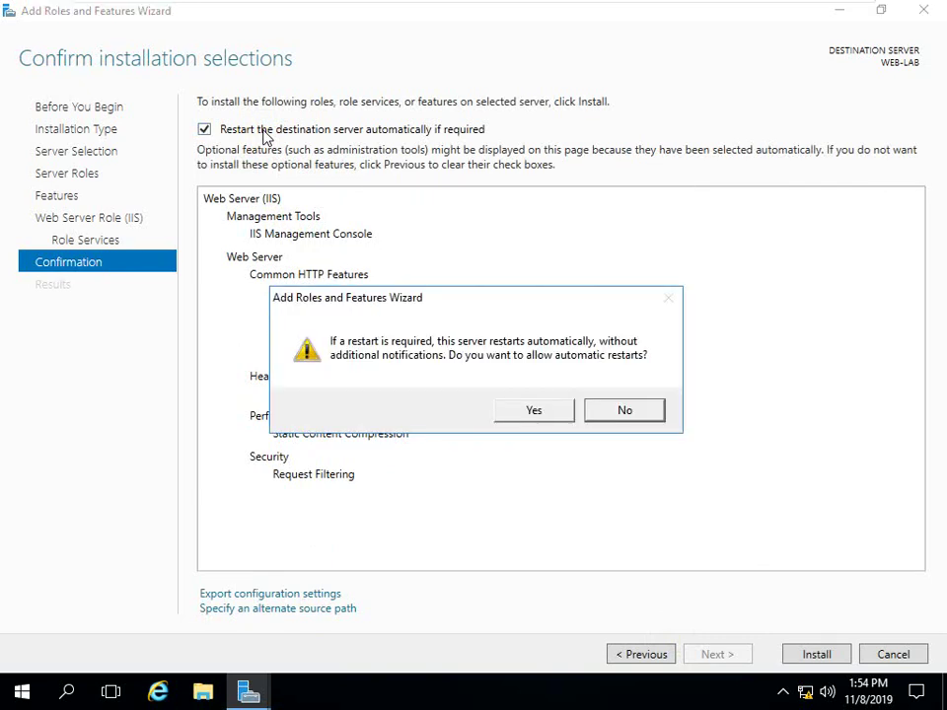
left_click(533, 414)
left_click(815, 654)
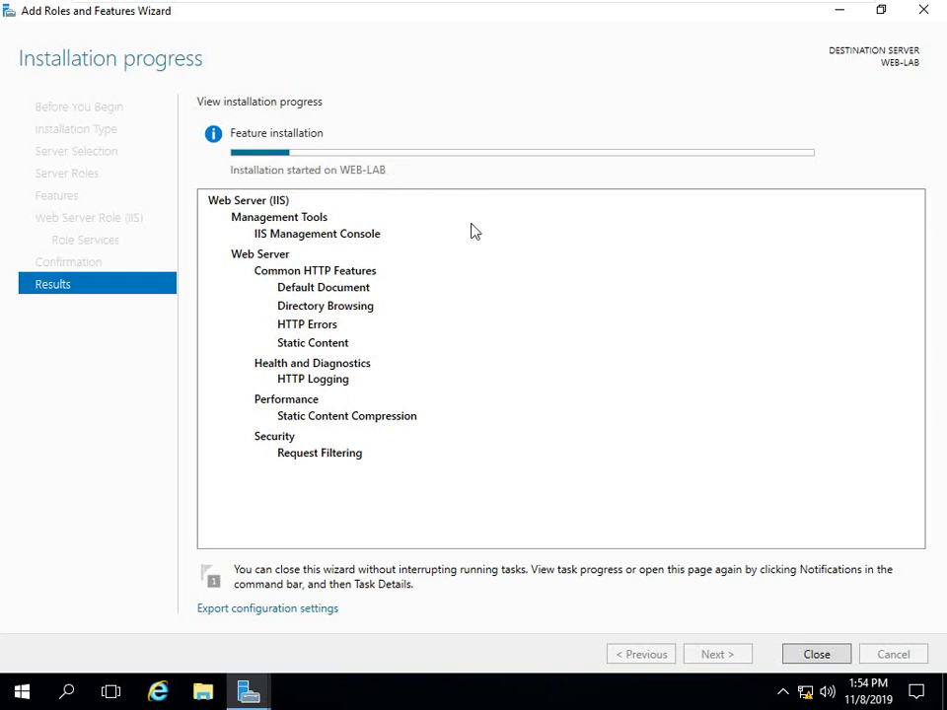
key("super+d")
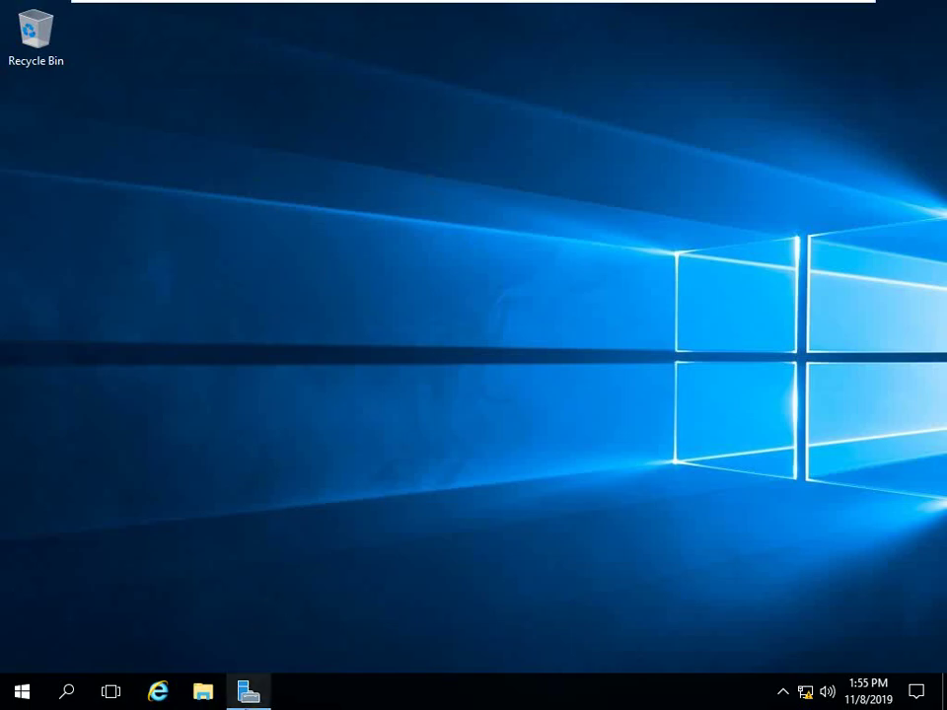
mouse_move(248, 693)
left_click(370, 658)
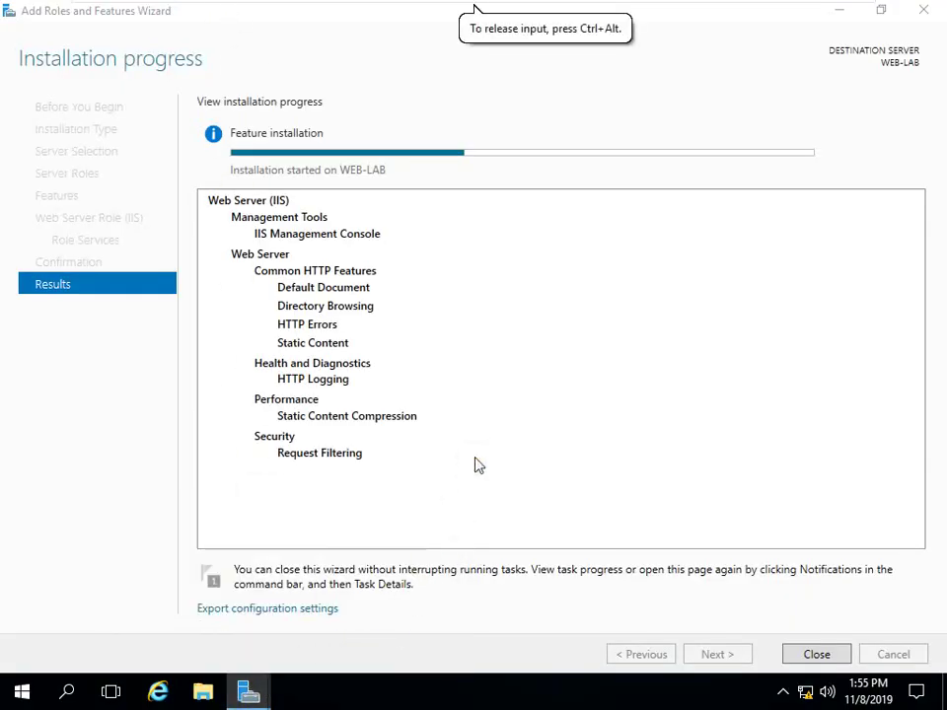
Switch to Chrome, read the IIS definition and the Stackify article's "What Is IIS?" section, and return to the virtual machine.
key("super+d")
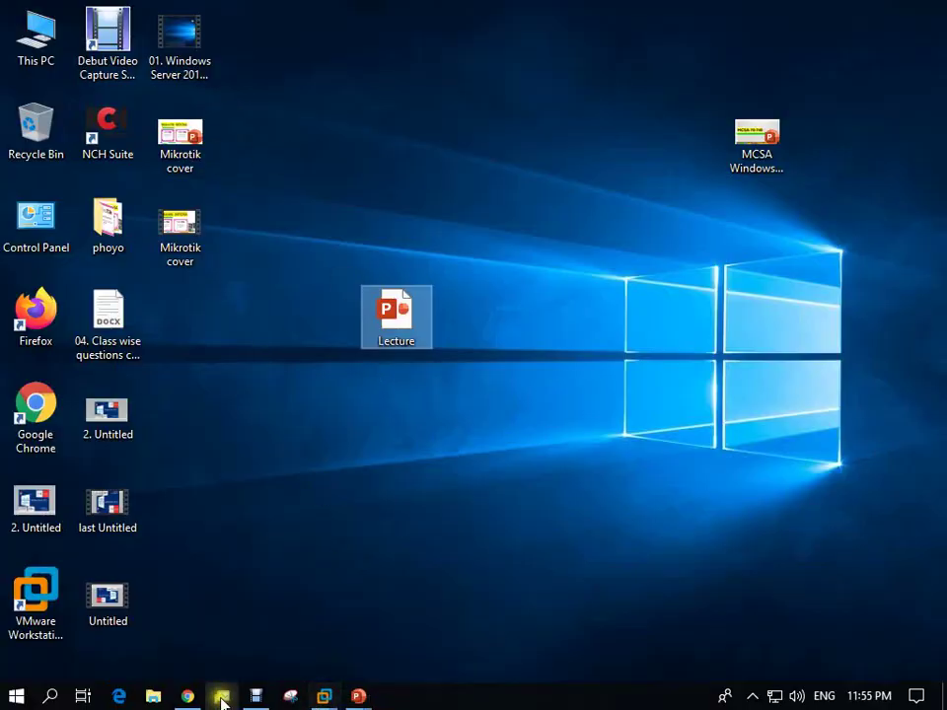
left_click(186, 695)
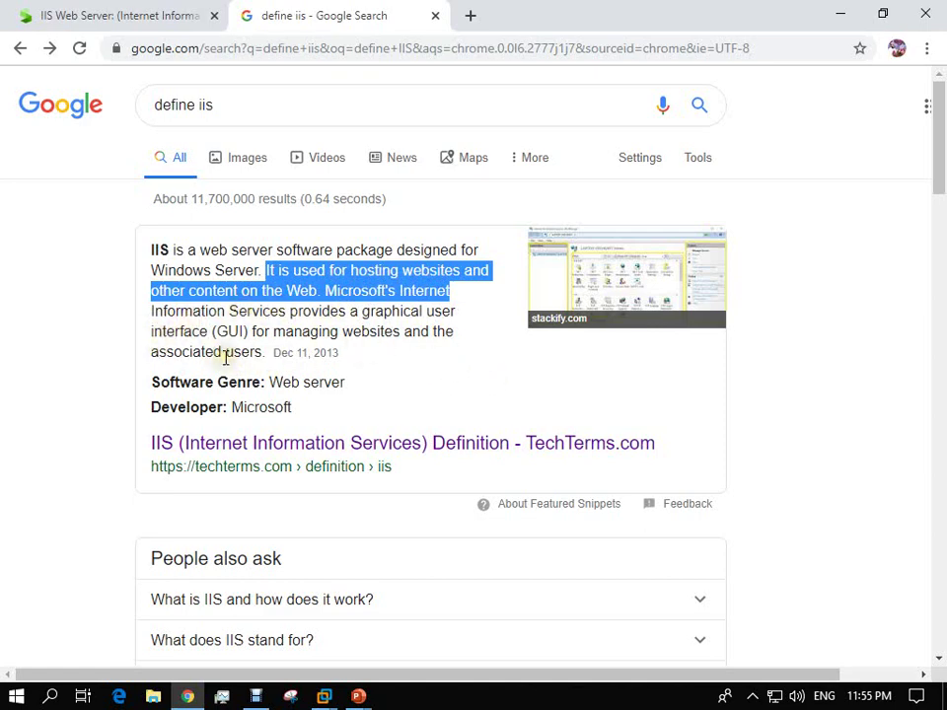
left_click(105, 12)
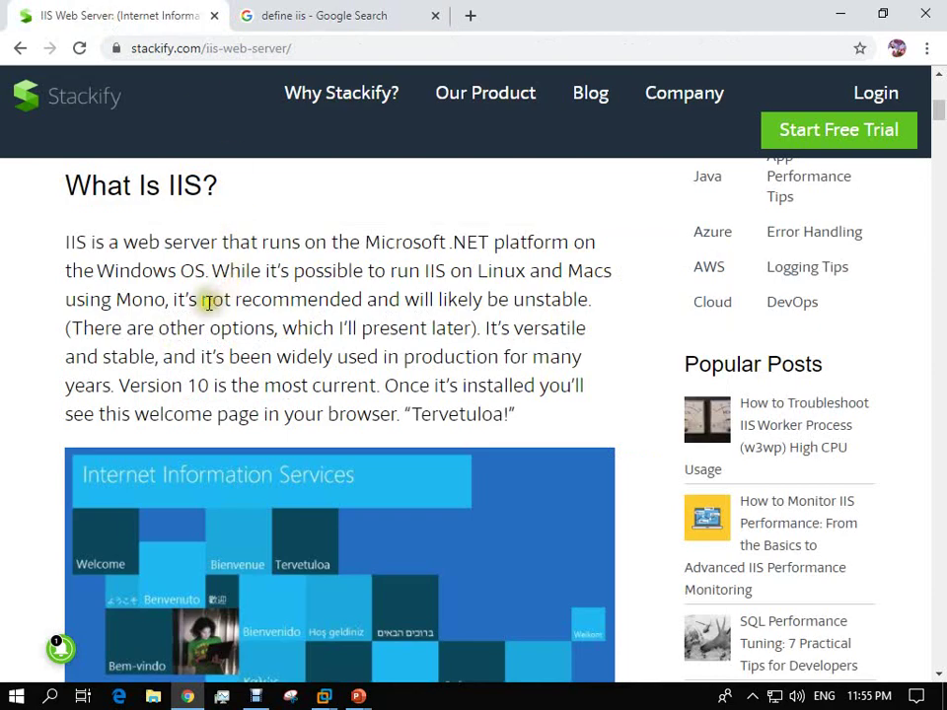
scroll(219, 326, "down", 2)
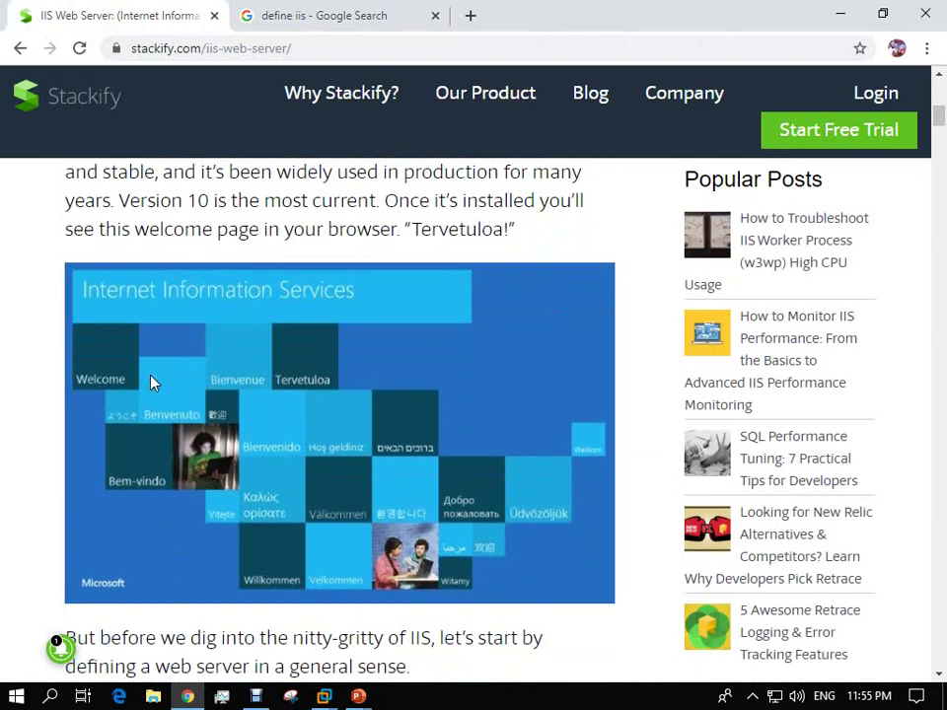
scroll(152, 382, "up", 1)
scroll(154, 383, "down", 2)
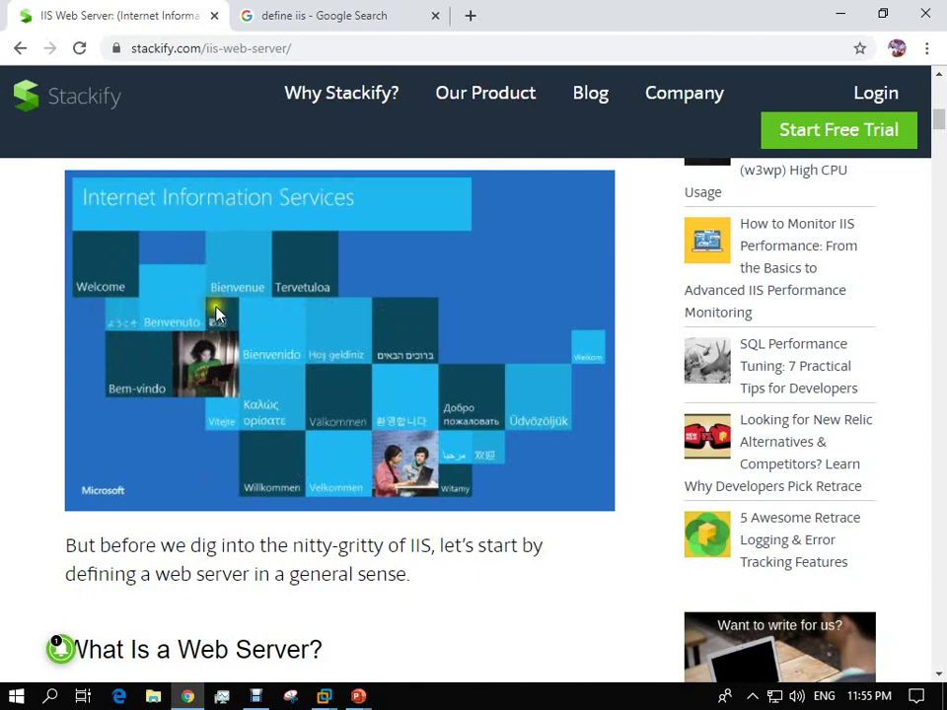
mouse_move(341, 697)
left_click(427, 538)
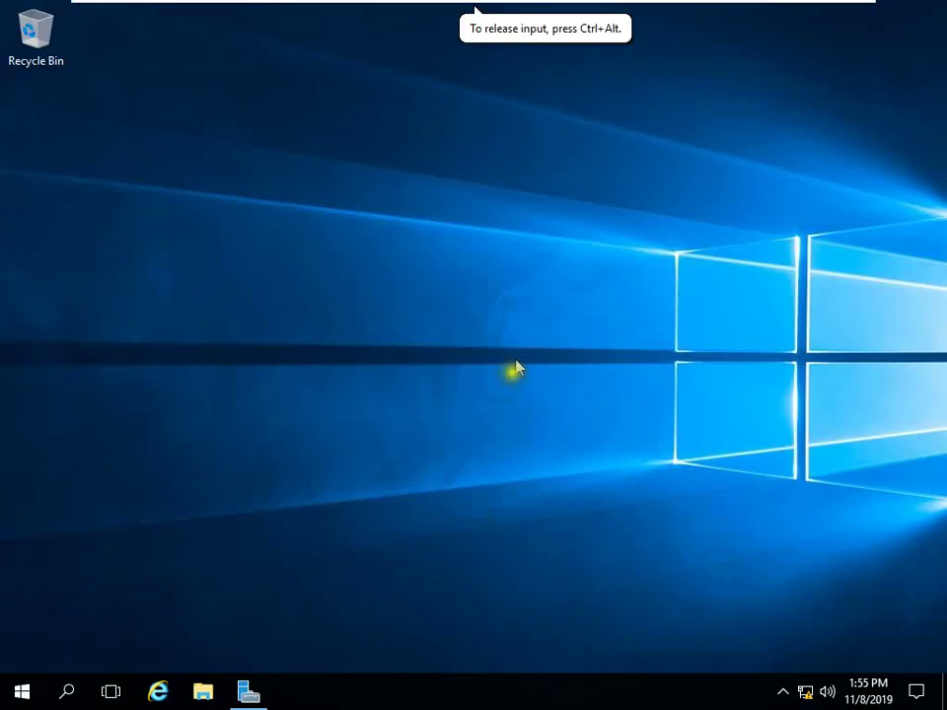
Close the Add Roles and Features Wizard, refresh Server Manager and open the IIS server page.
left_click(247, 690)
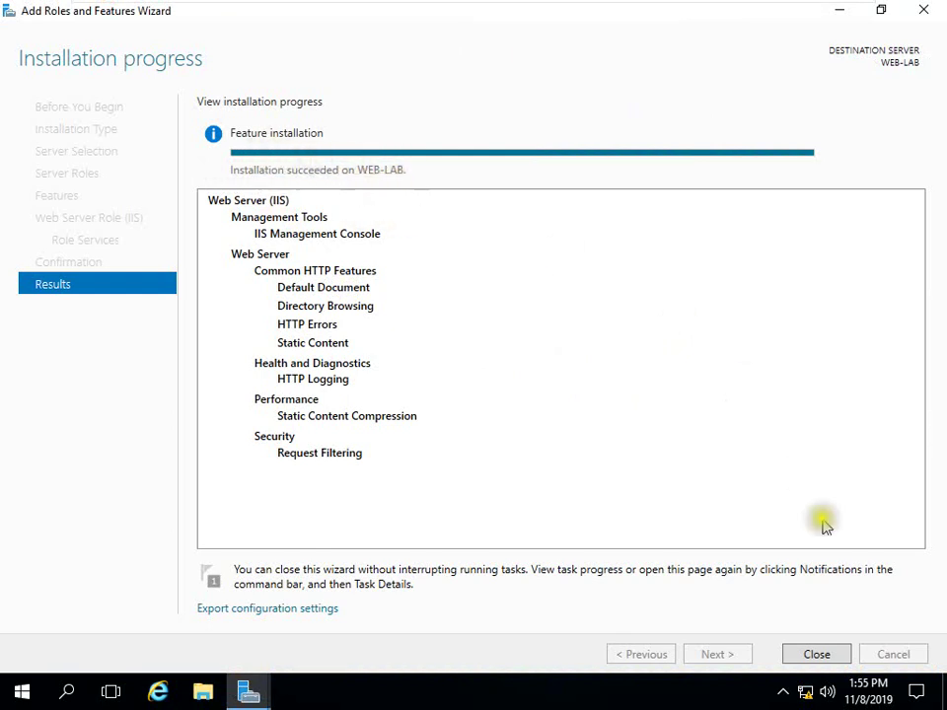
left_click(817, 656)
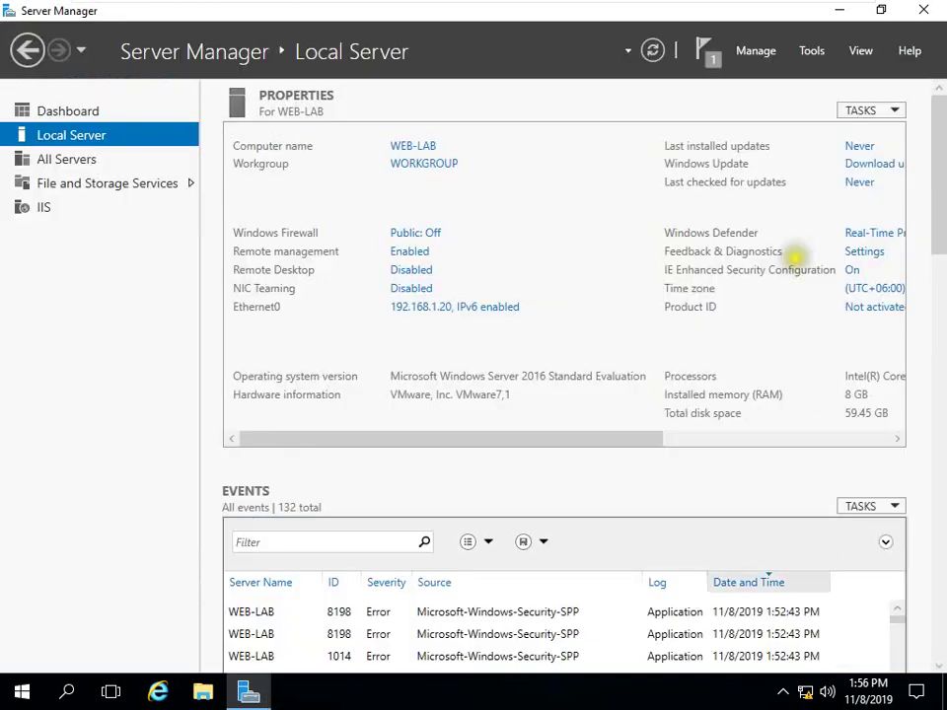
left_click(652, 50)
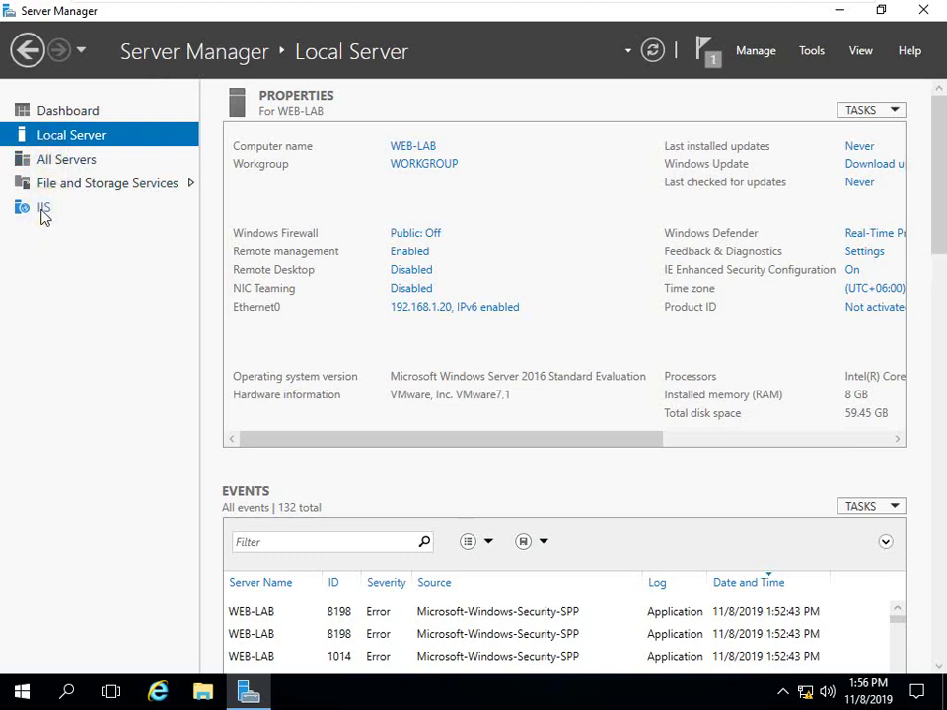
left_click(45, 209)
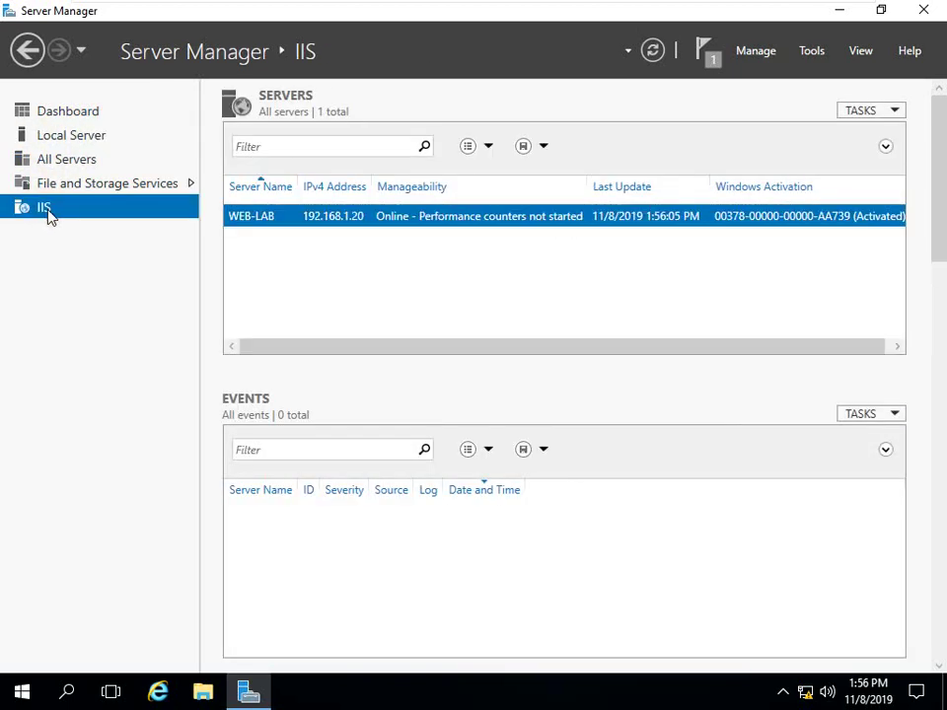